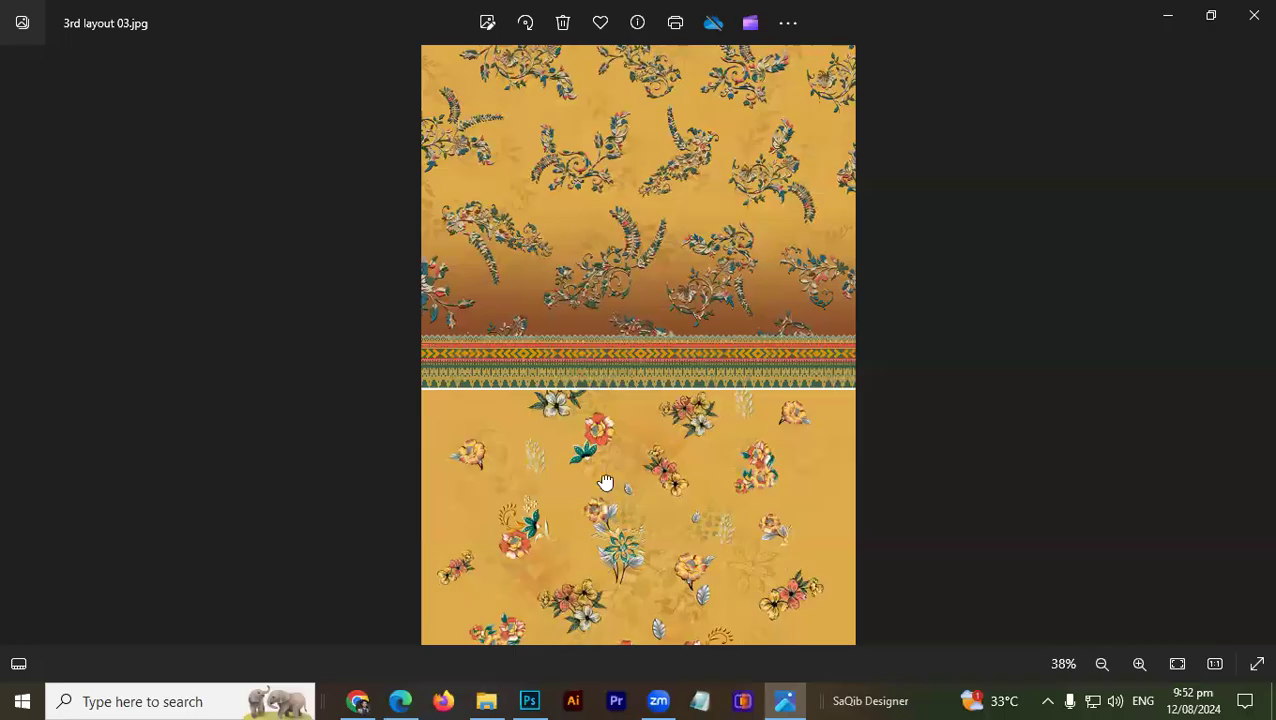
pyautogui.scroll(-1, 607, 484)
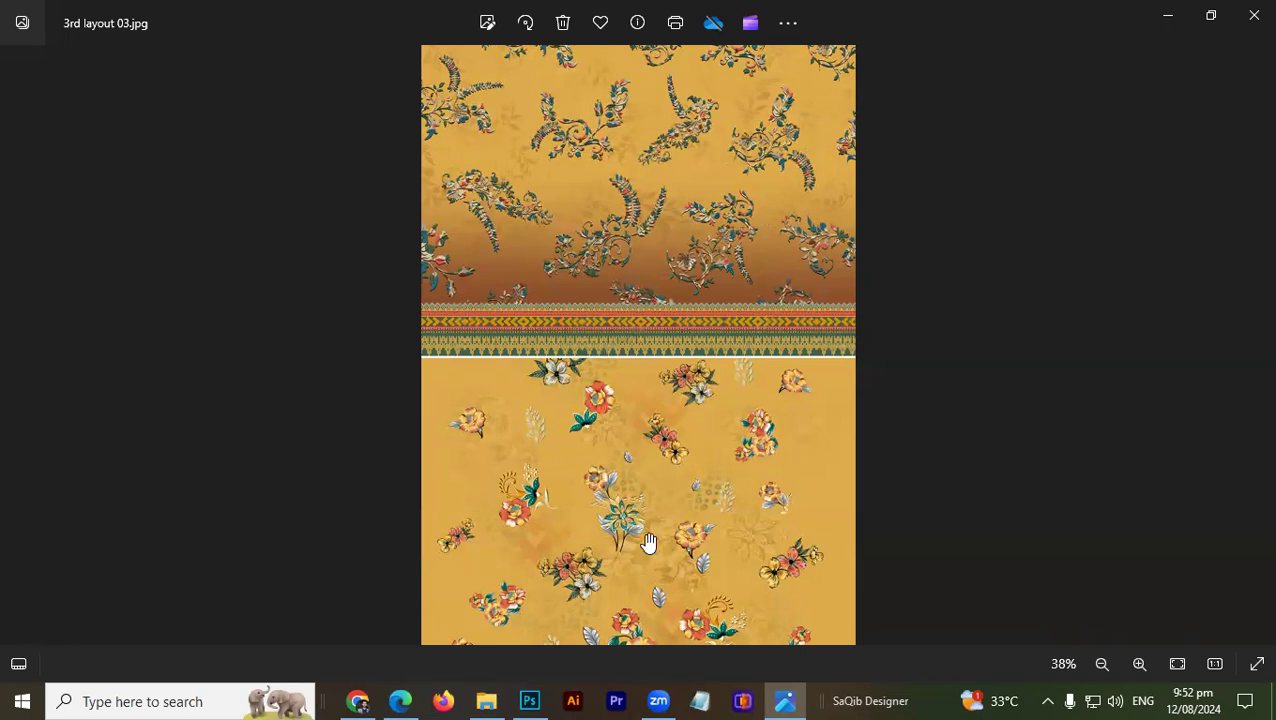
pyautogui.scroll(1, 666, 373)
pyautogui.scroll(2, 660, 470)
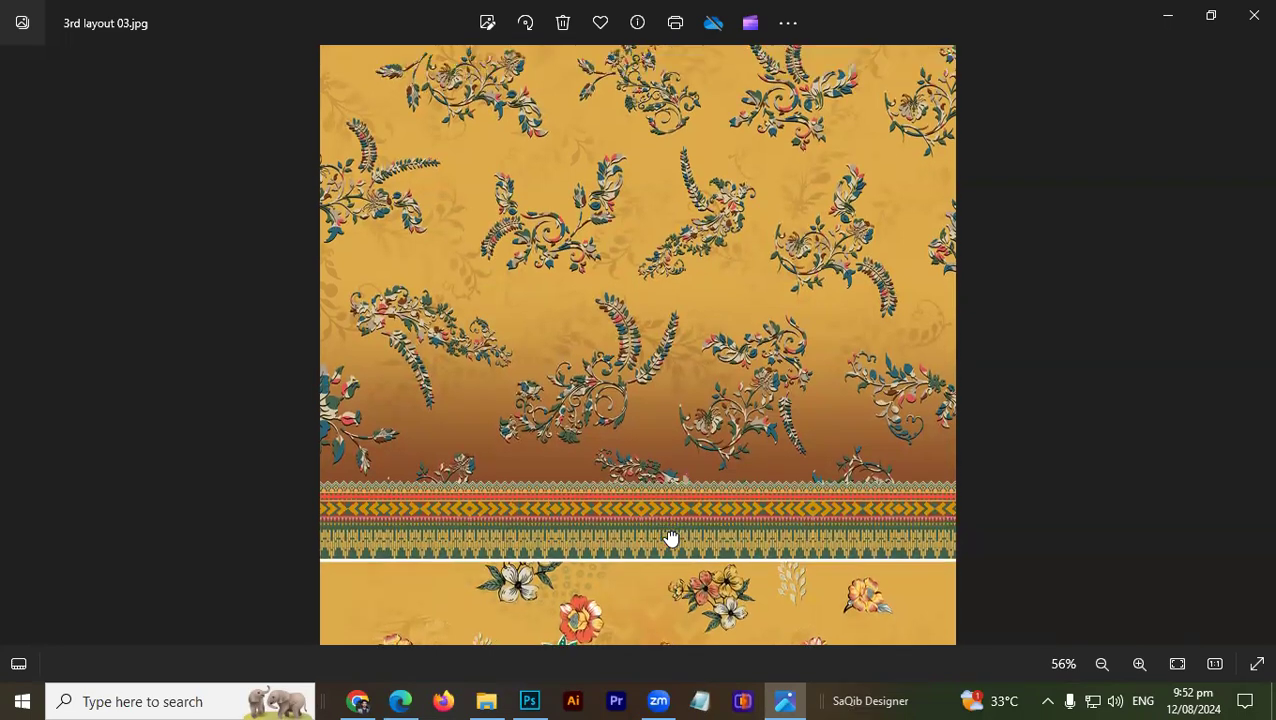
# Step: Pan the yellow 3rd layout 03 print to reveal more of its upper pattern
pyautogui.moveTo(672, 500); pyautogui.dragTo(496, 550)
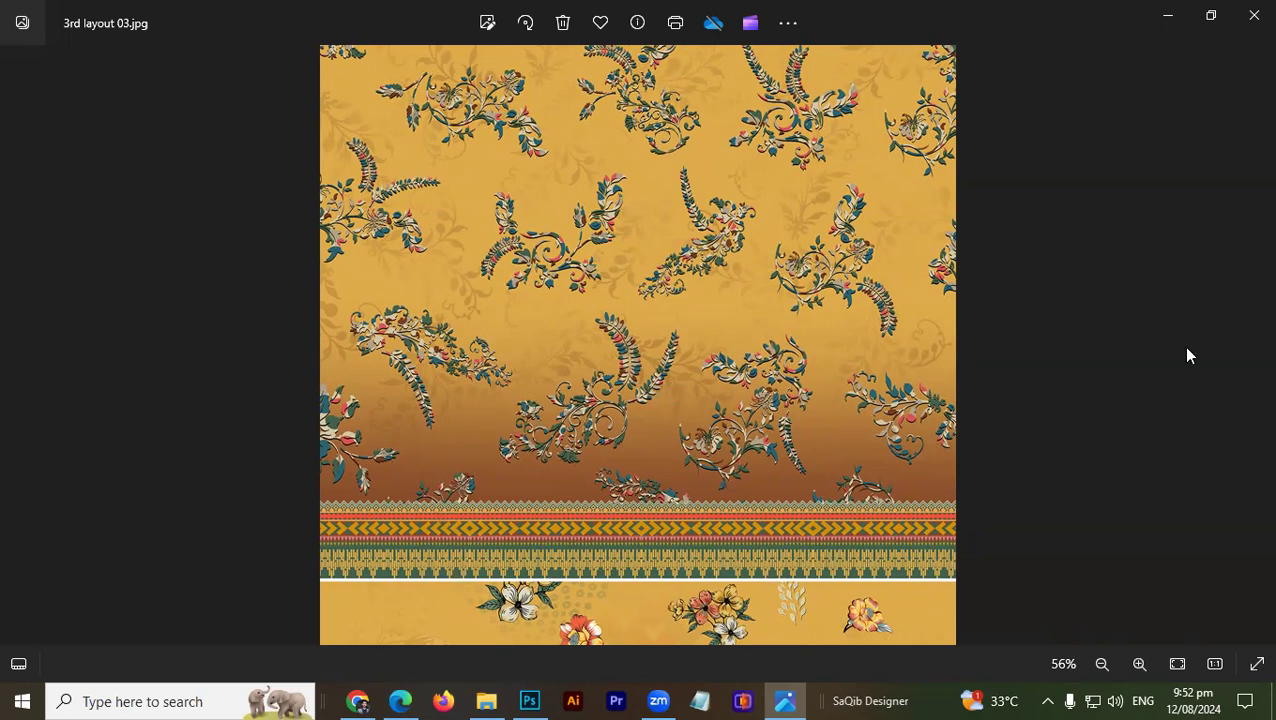
# Step: Advance to the black 3rd layout 04 print and pan across its border bands
pyautogui.press('Right')
pyautogui.scroll(2, 645, 210)
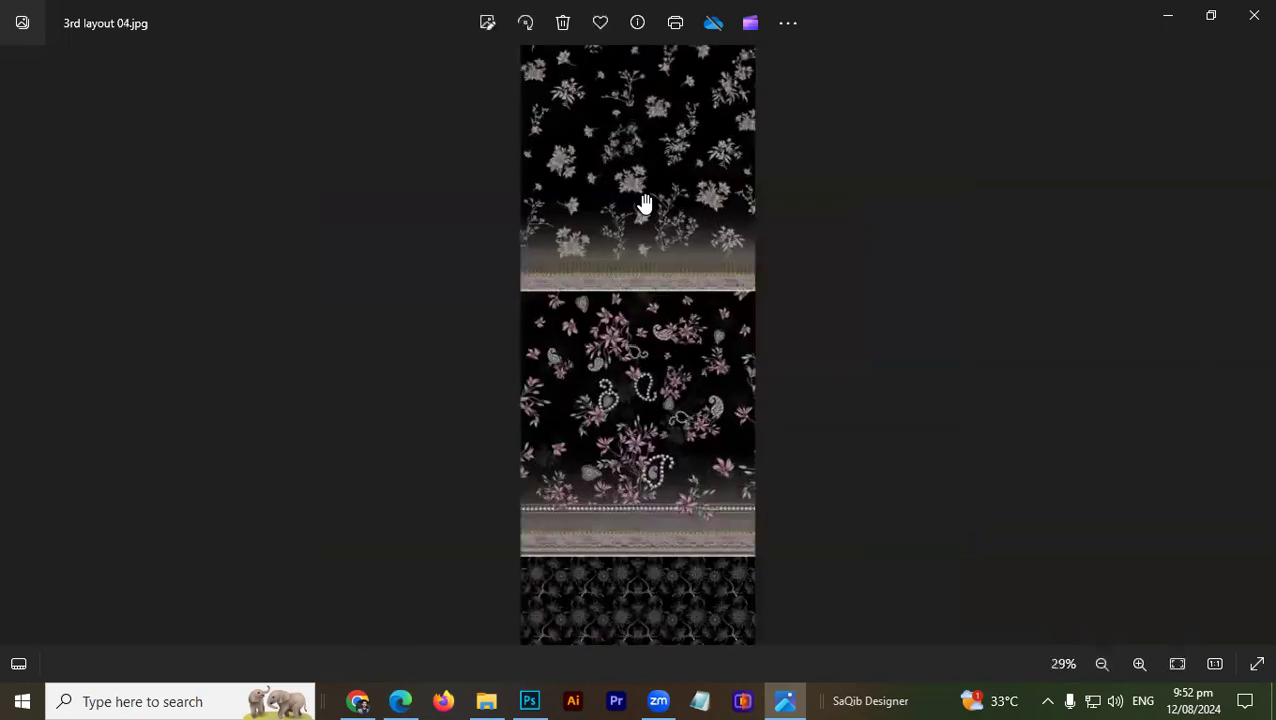
pyautogui.scroll(3, 645, 300)
pyautogui.scroll(1, 645, 490)
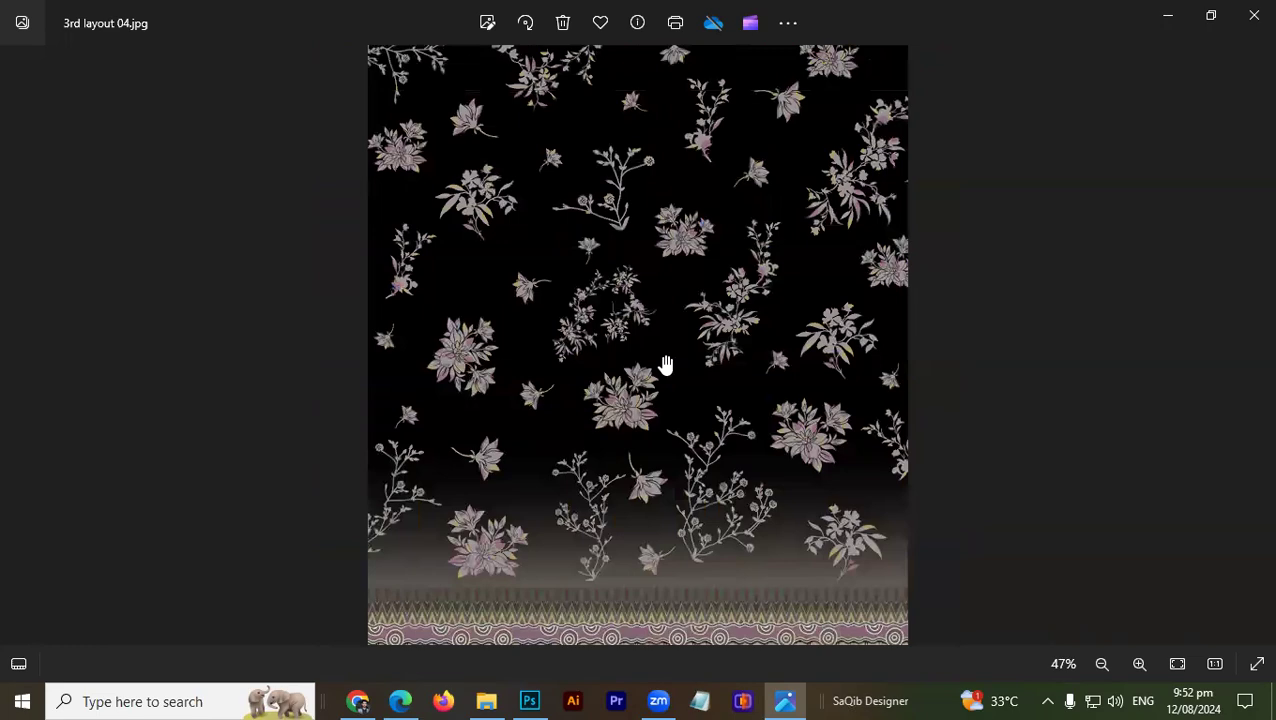
pyautogui.scroll(3, 663, 327)
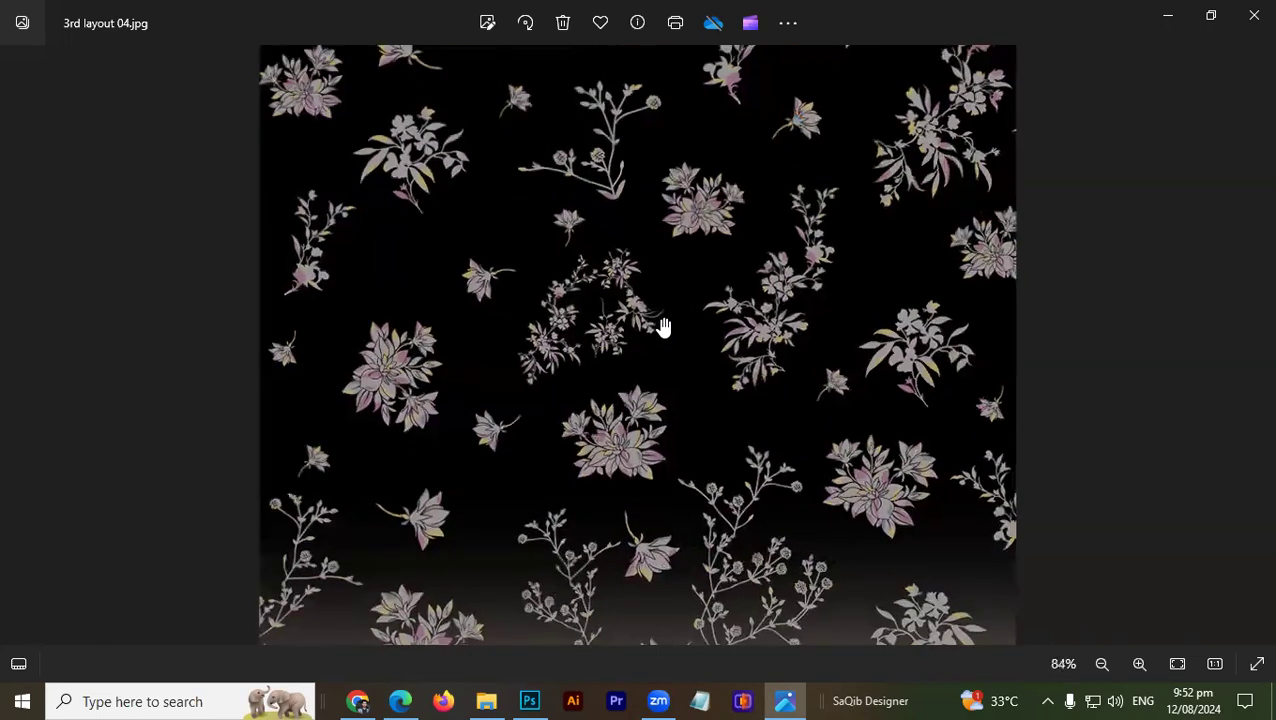
pyautogui.scroll(-1, 663, 327)
pyautogui.scroll(-2, 663, 327)
pyautogui.scroll(-2, 663, 340)
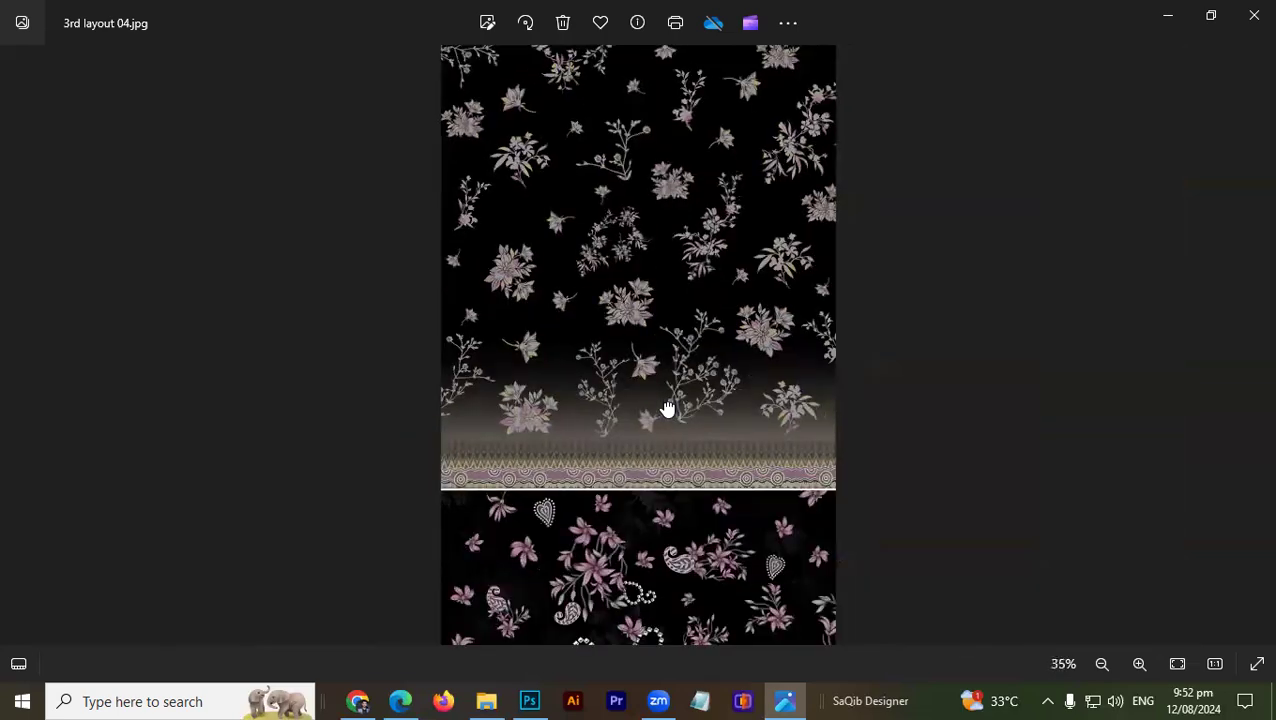
pyautogui.moveTo(668, 410); pyautogui.dragTo(672, 347)
pyautogui.scroll(1, 642, 412)
pyautogui.scroll(1, 642, 412)
pyautogui.scroll(1, 642, 412)
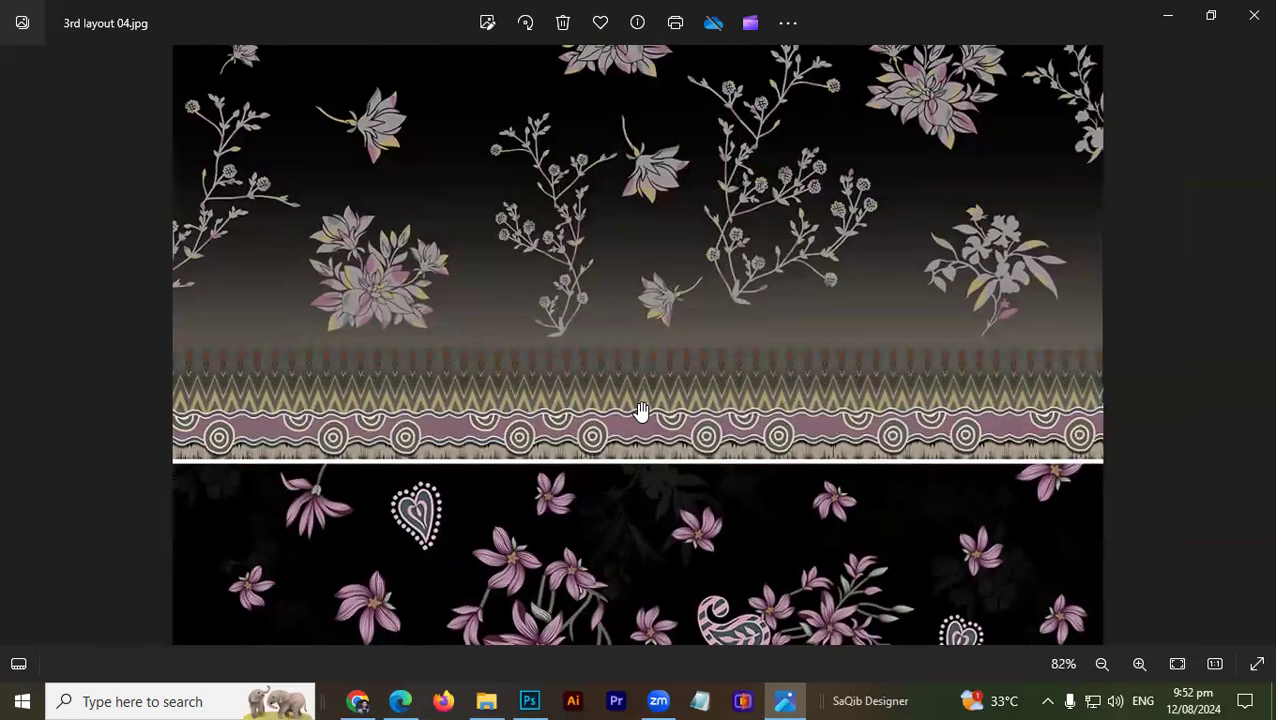
pyautogui.scroll(1, 642, 412)
pyautogui.scroll(2, 642, 412)
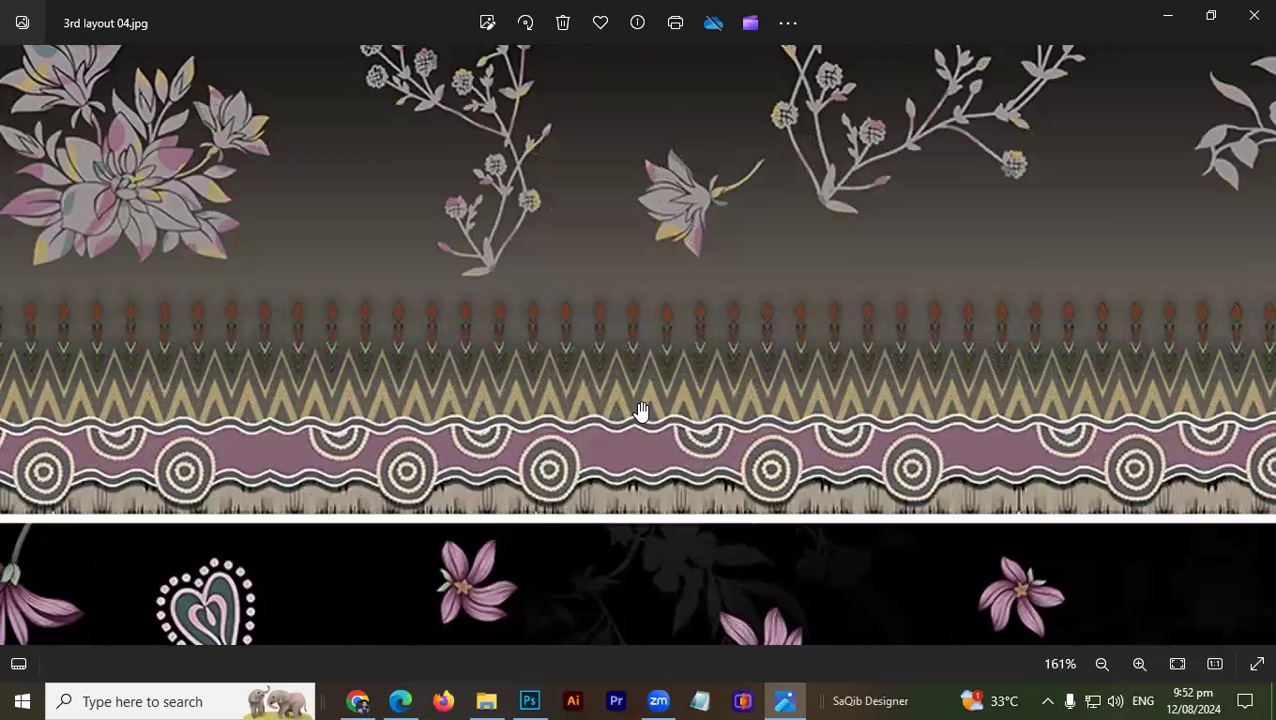
pyautogui.scroll(-1, 642, 412)
pyautogui.scroll(-1, 642, 412)
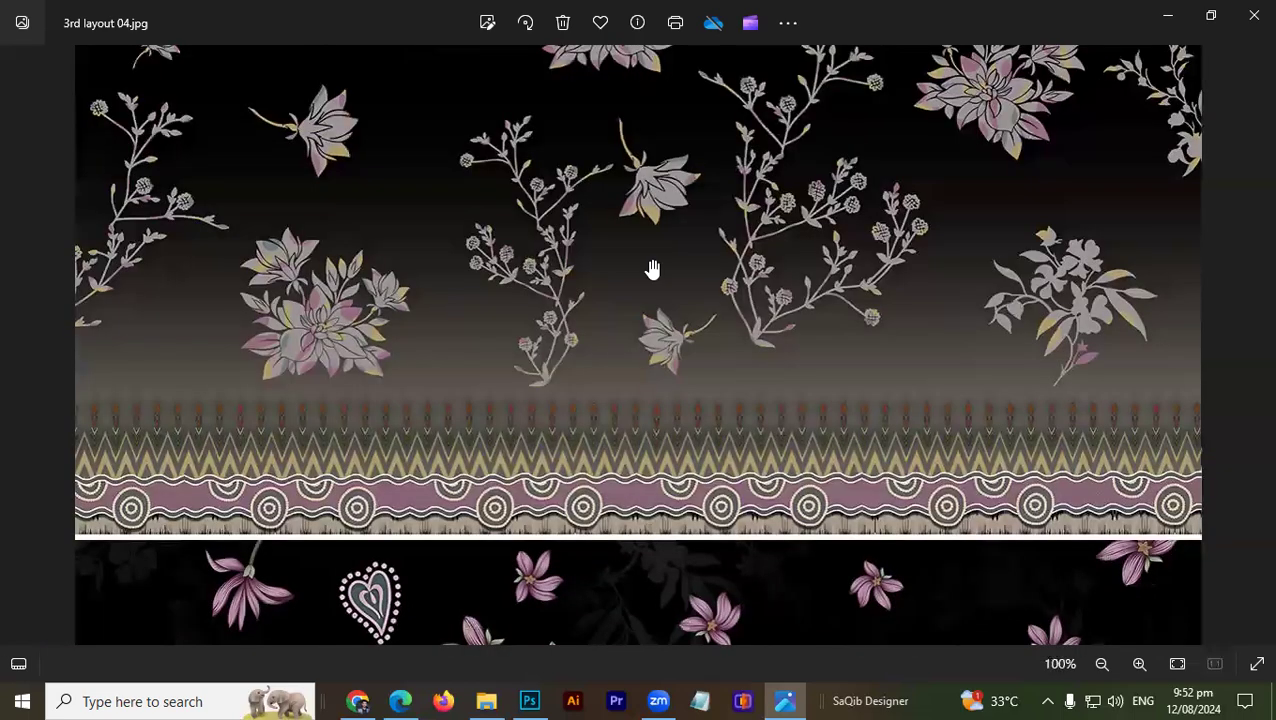
pyautogui.scroll(-2, 652, 270)
pyautogui.scroll(-1, 650, 380)
pyautogui.scroll(-2, 645, 300)
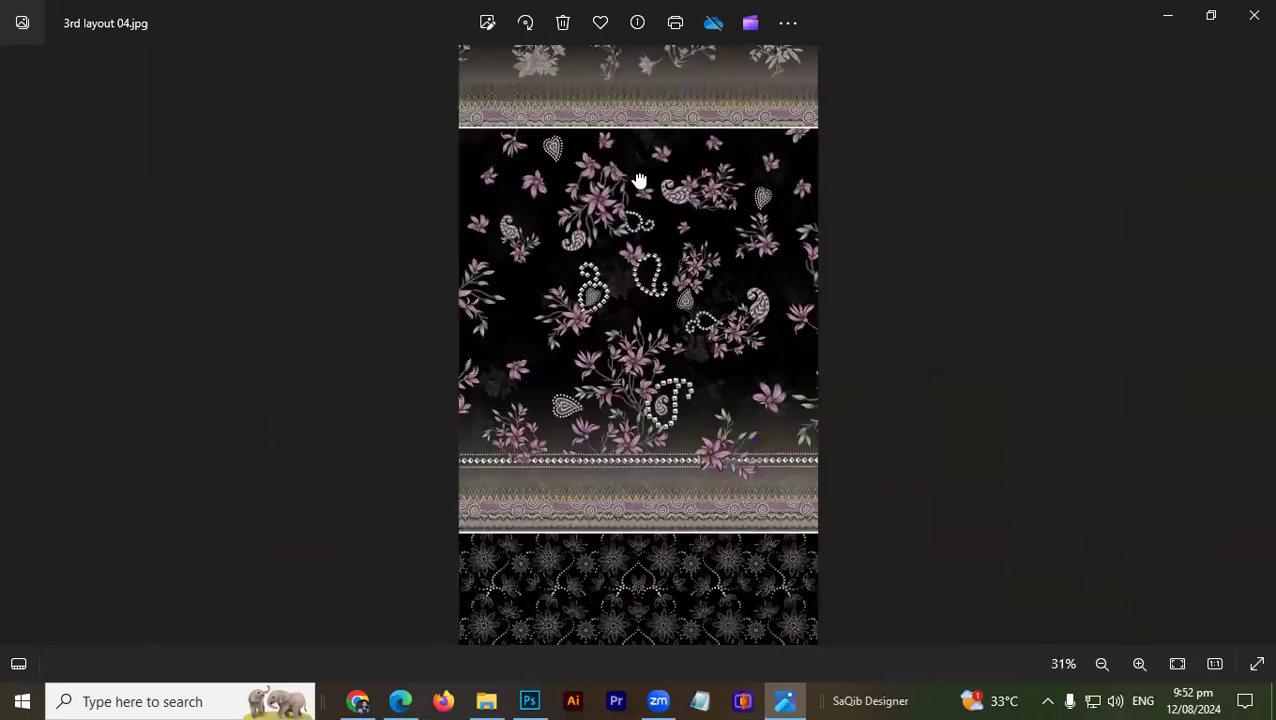
pyautogui.scroll(1, 612, 320)
pyautogui.scroll(1, 612, 300)
pyautogui.scroll(1, 615, 255)
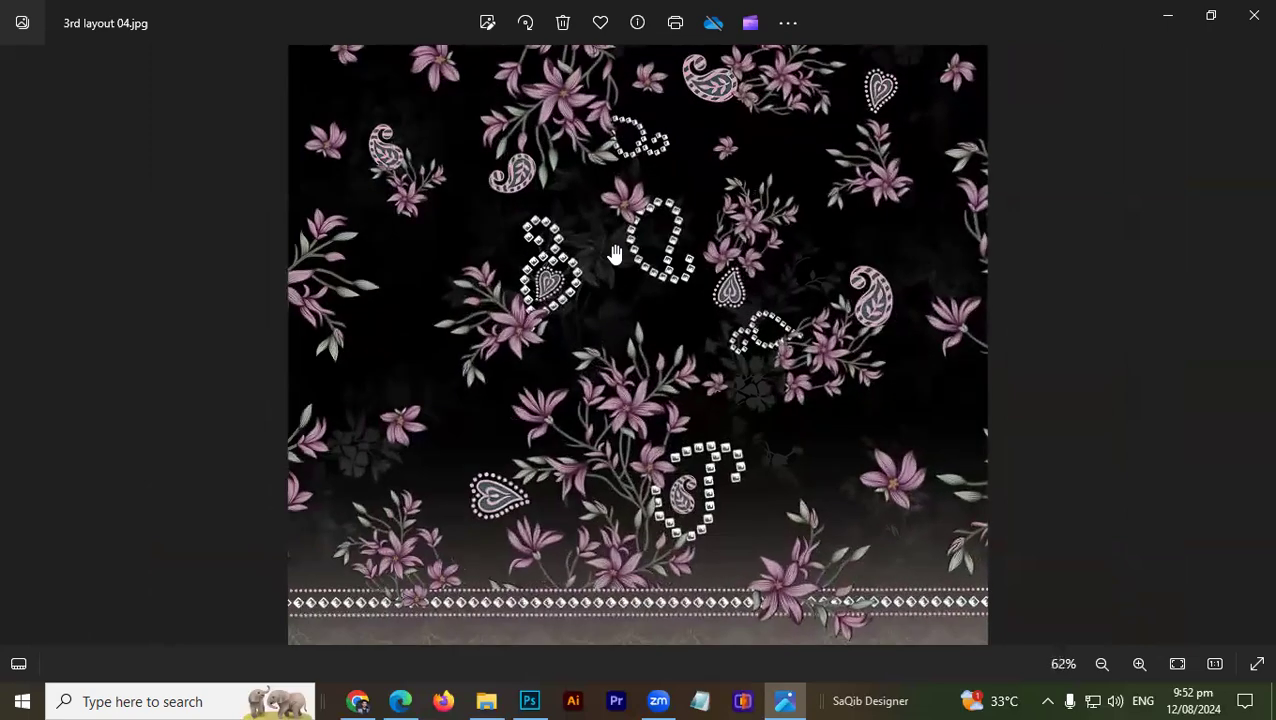
pyautogui.scroll(1, 615, 255)
pyautogui.scroll(1, 618, 260)
pyautogui.scroll(1, 620, 265)
pyautogui.scroll(1, 622, 270)
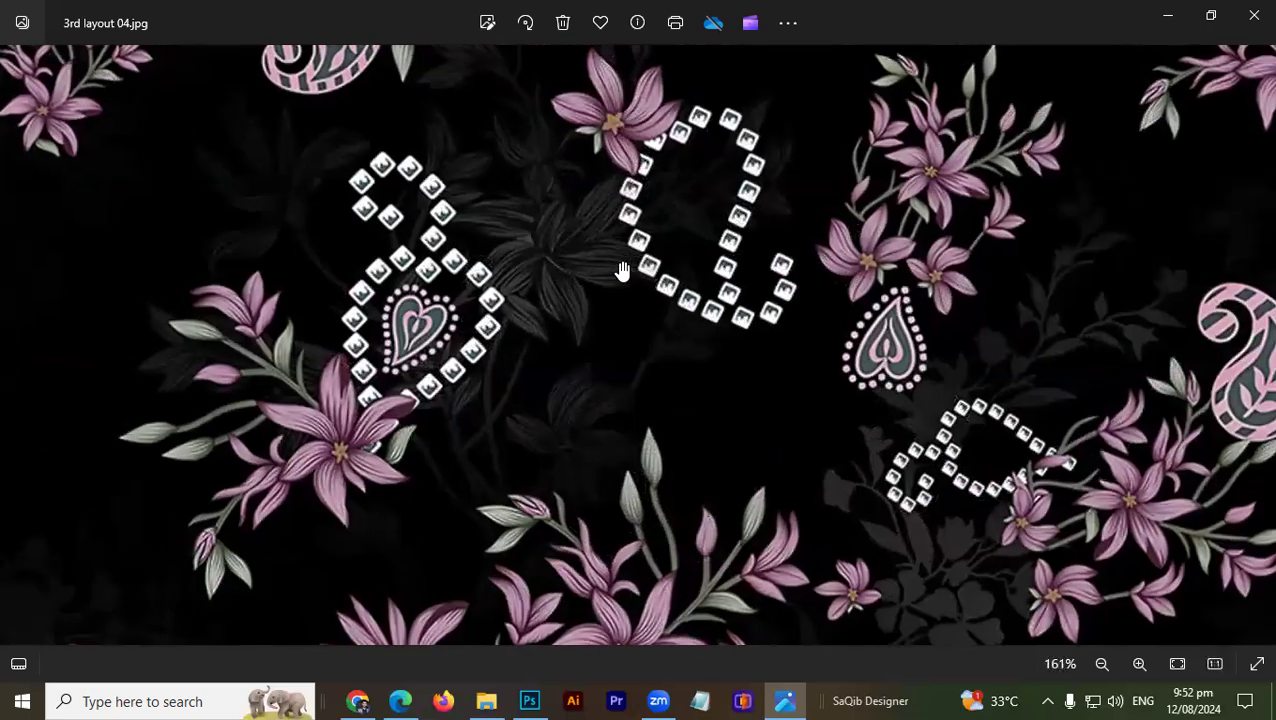
pyautogui.scroll(-2, 622, 272)
pyautogui.scroll(-2, 622, 280)
pyautogui.scroll(-1, 626, 308)
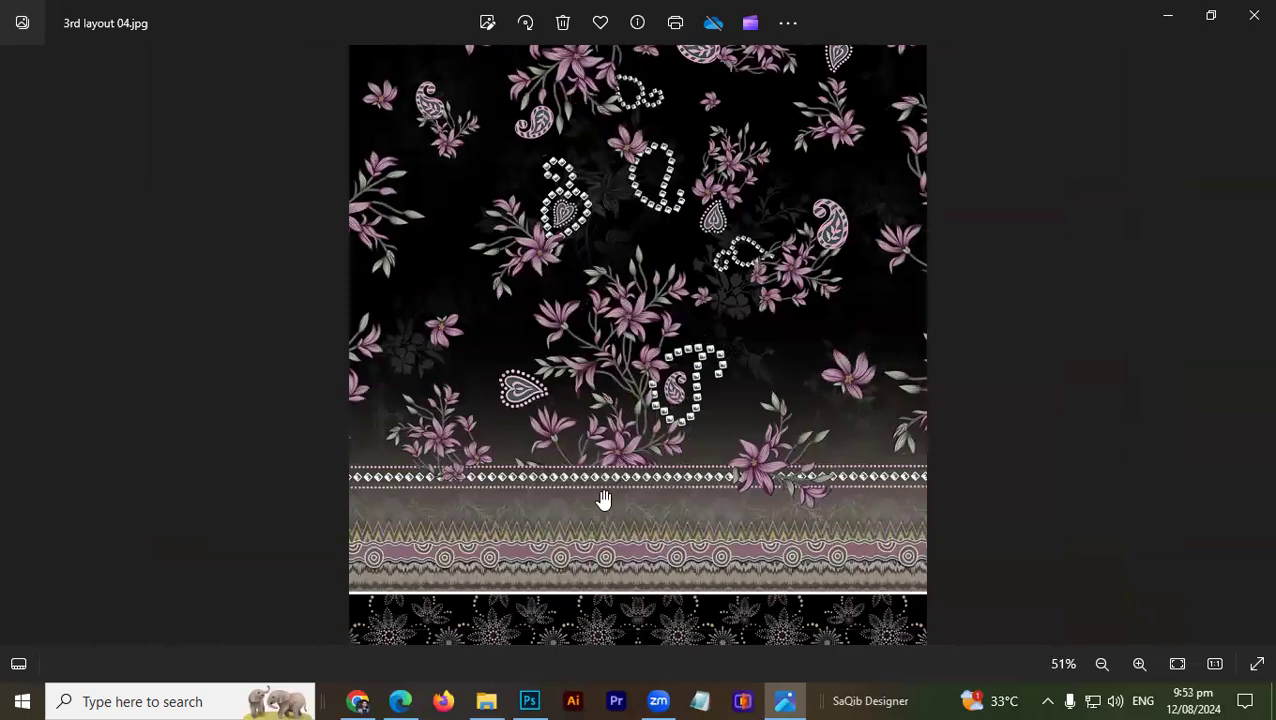
pyautogui.scroll(1, 603, 499)
pyautogui.scroll(1, 605, 499)
pyautogui.scroll(1, 605, 380)
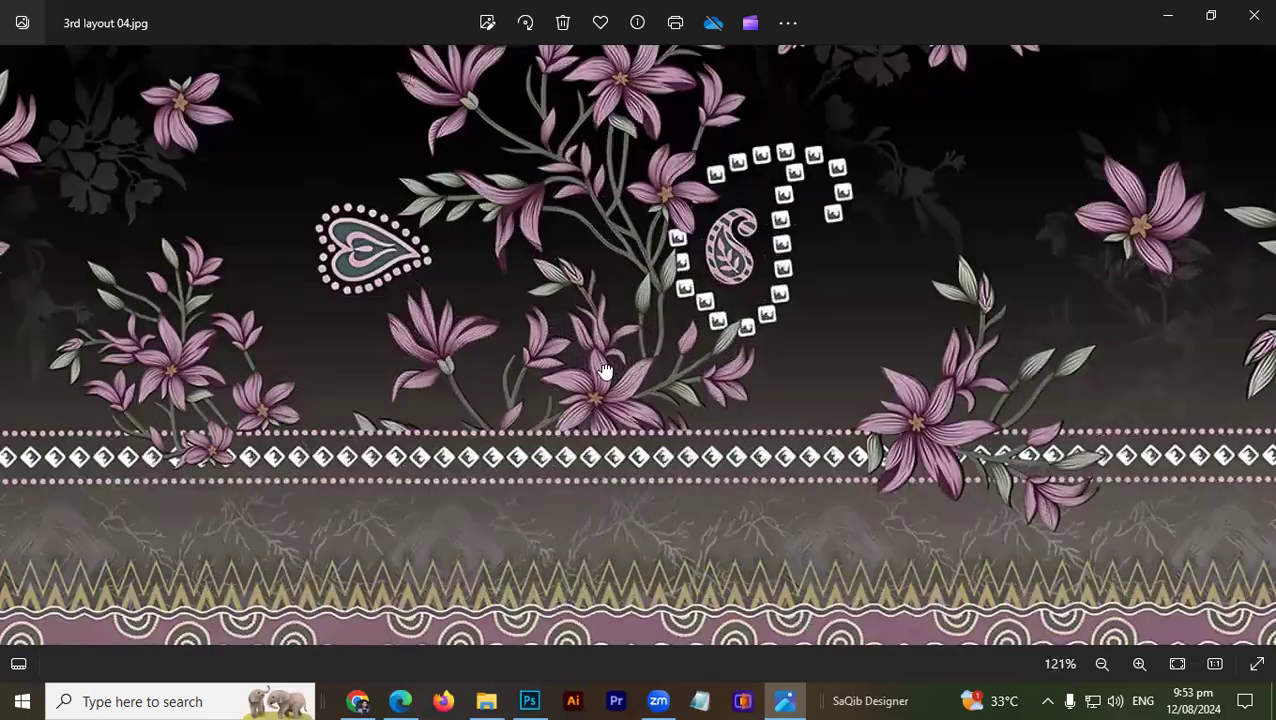
pyautogui.moveTo(605, 370); pyautogui.dragTo(610, 322)
pyautogui.scroll(-1, 610, 325)
pyautogui.scroll(-1, 610, 325)
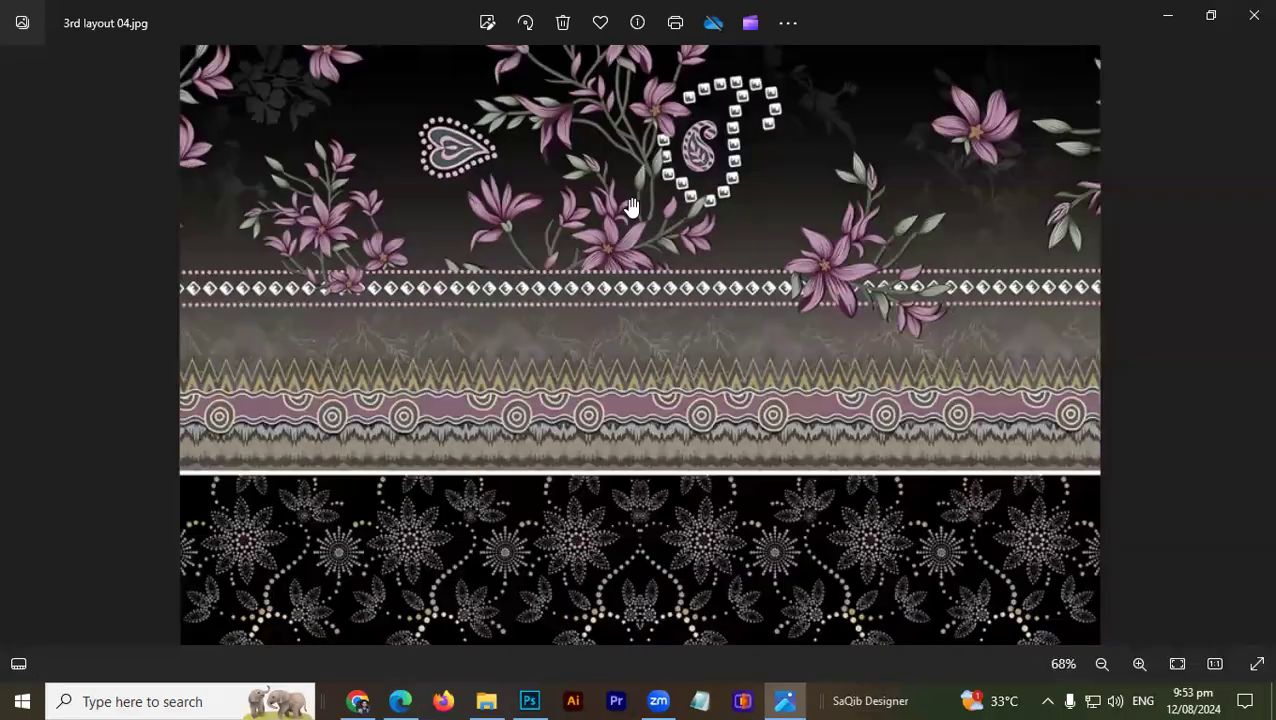
pyautogui.scroll(-1, 620, 220)
pyautogui.scroll(4, 626, 232)
pyautogui.scroll(2, 626, 232)
pyautogui.scroll(2, 626, 232)
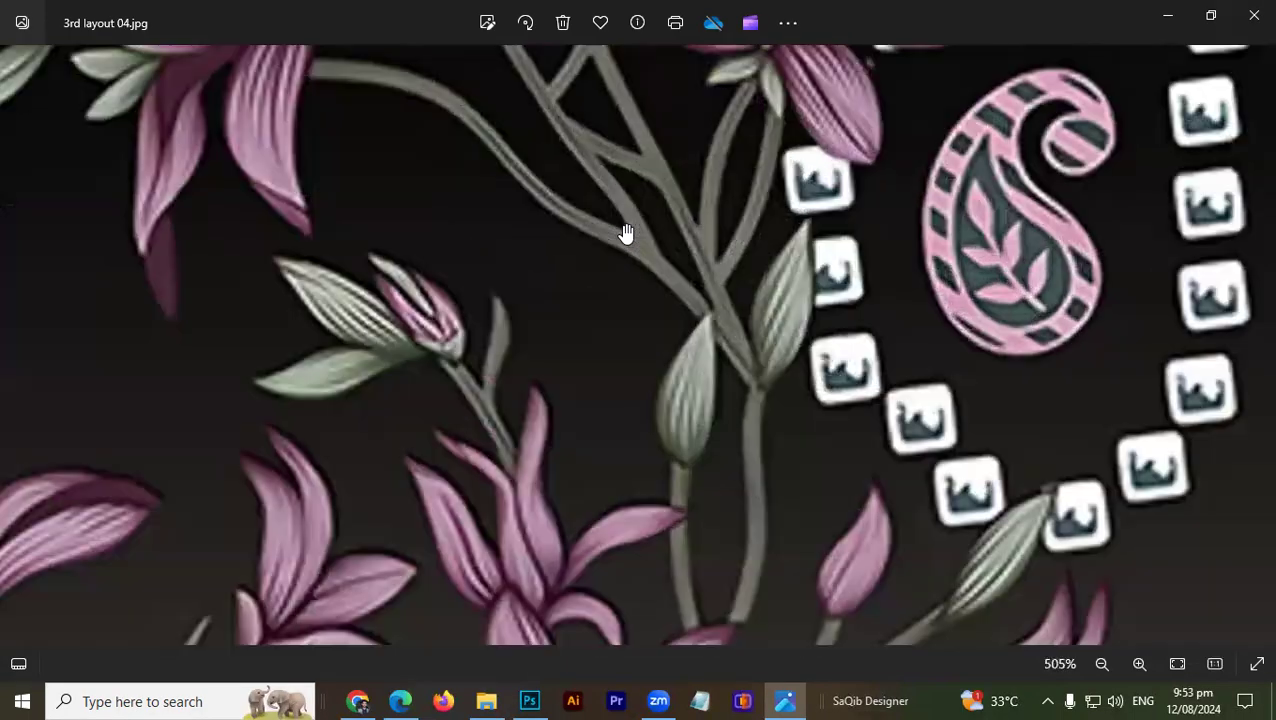
pyautogui.scroll(-3, 626, 232)
pyautogui.scroll(-2, 626, 232)
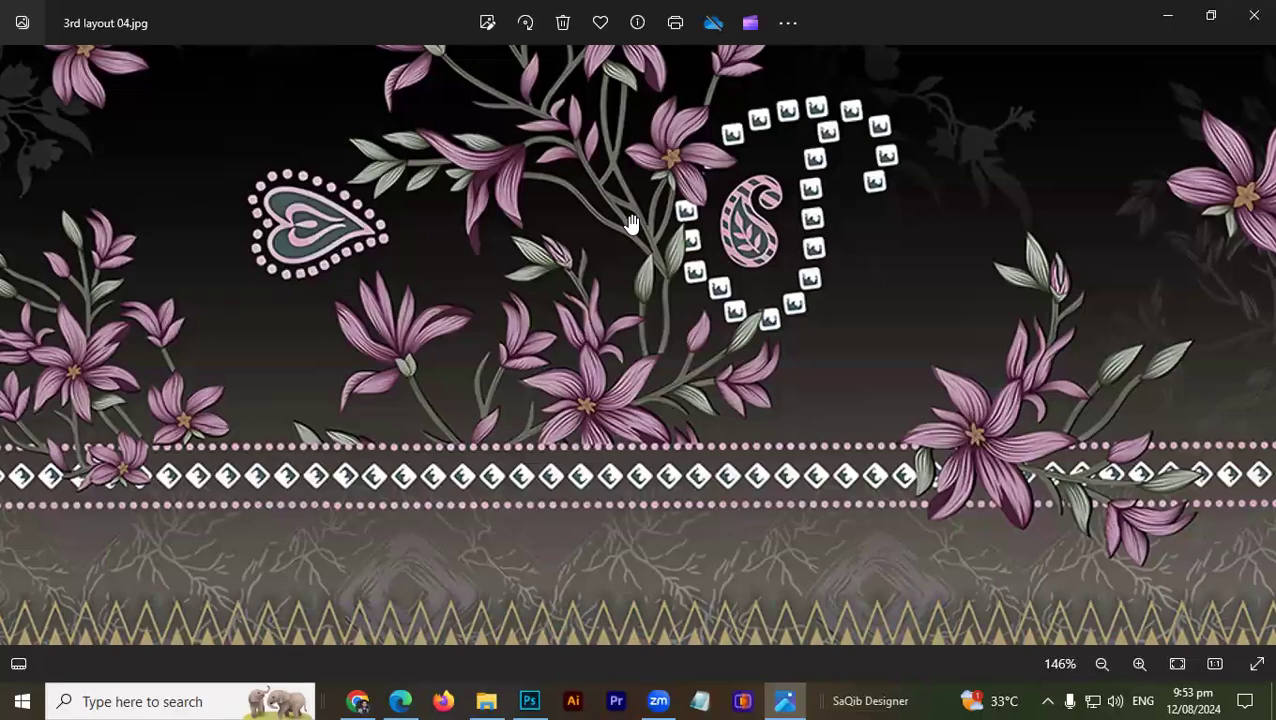
pyautogui.scroll(-2, 632, 222)
pyautogui.scroll(-1, 632, 230)
pyautogui.scroll(-1, 640, 340)
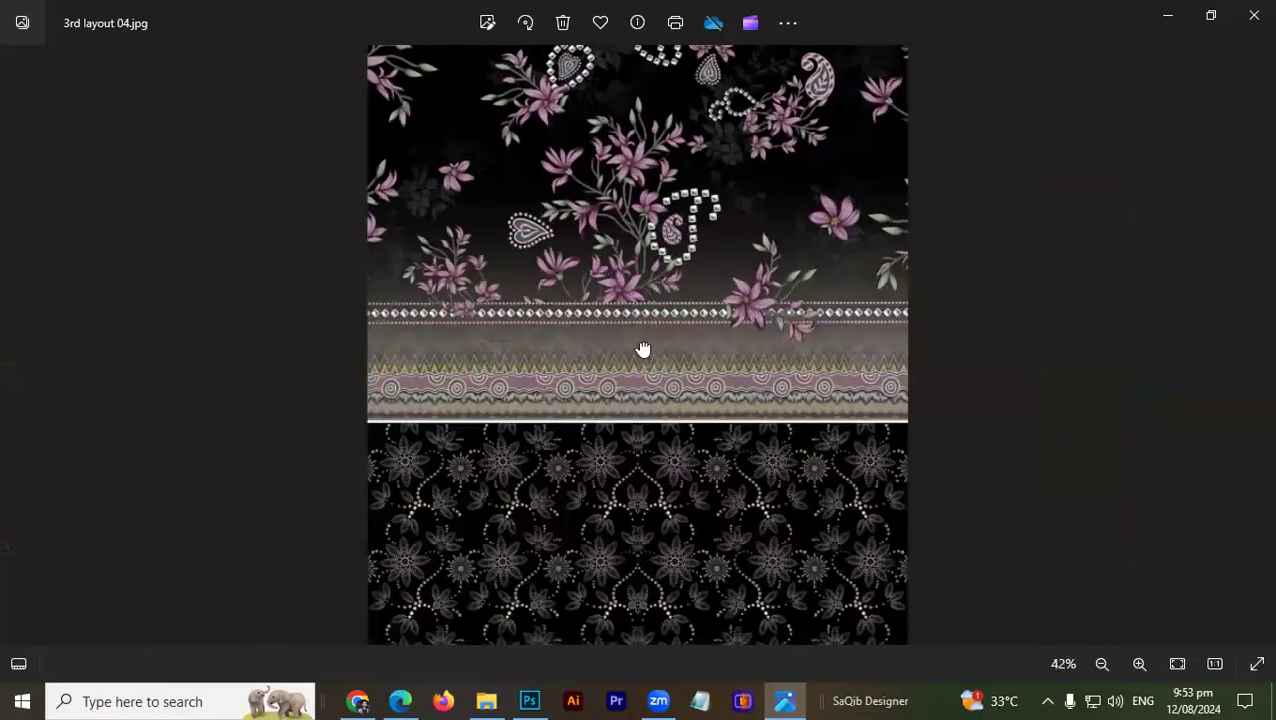
pyautogui.scroll(-1, 643, 349)
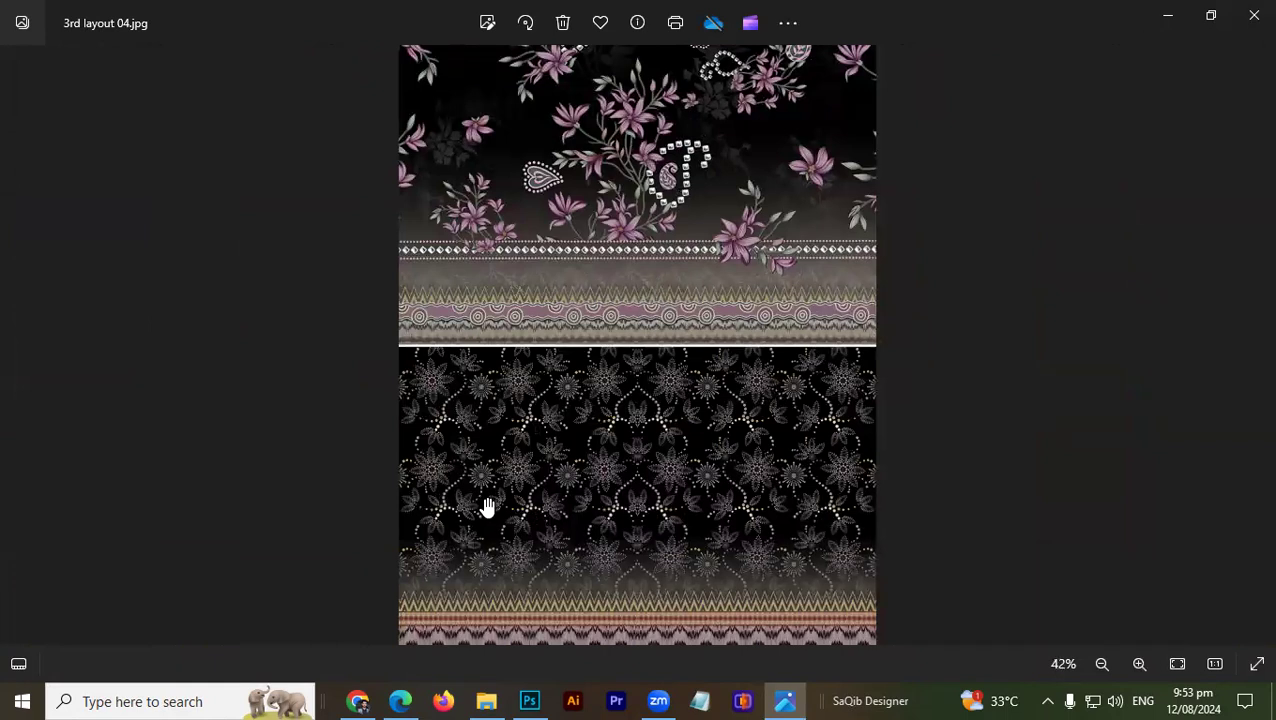
pyautogui.scroll(2, 486, 500)
pyautogui.scroll(1, 640, 370)
pyautogui.scroll(3, 584, 410)
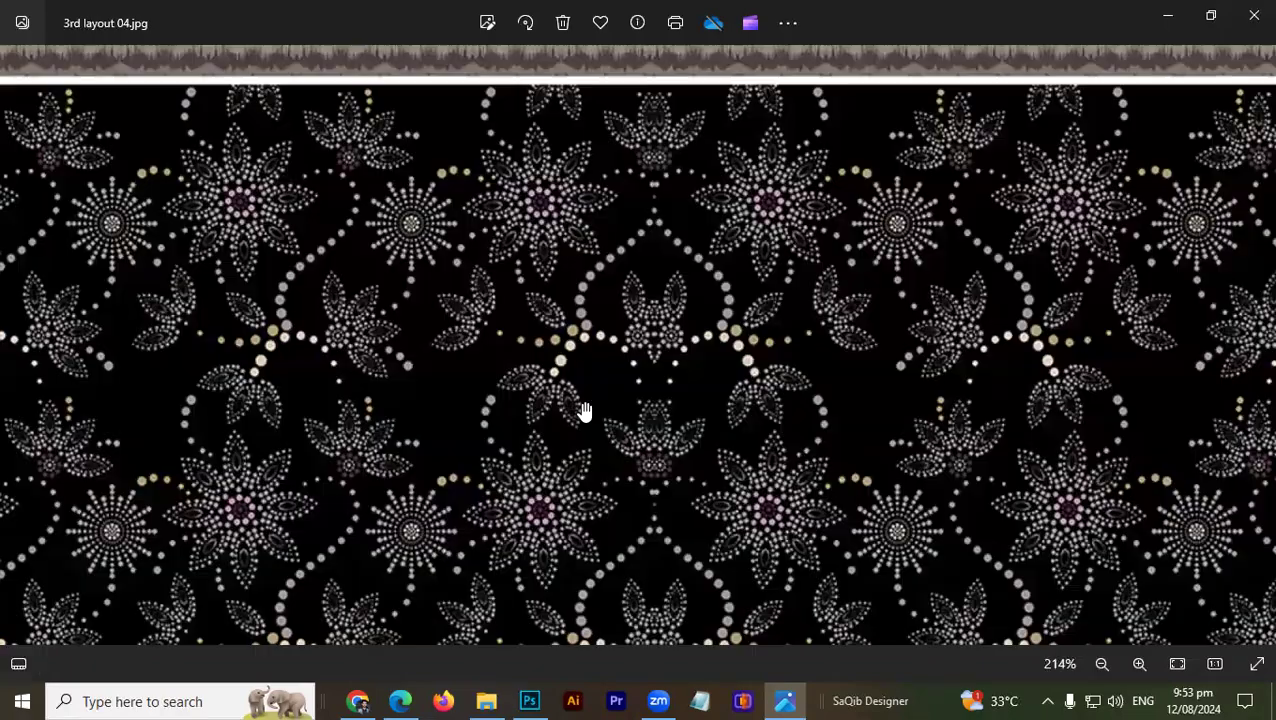
pyautogui.scroll(2, 584, 410)
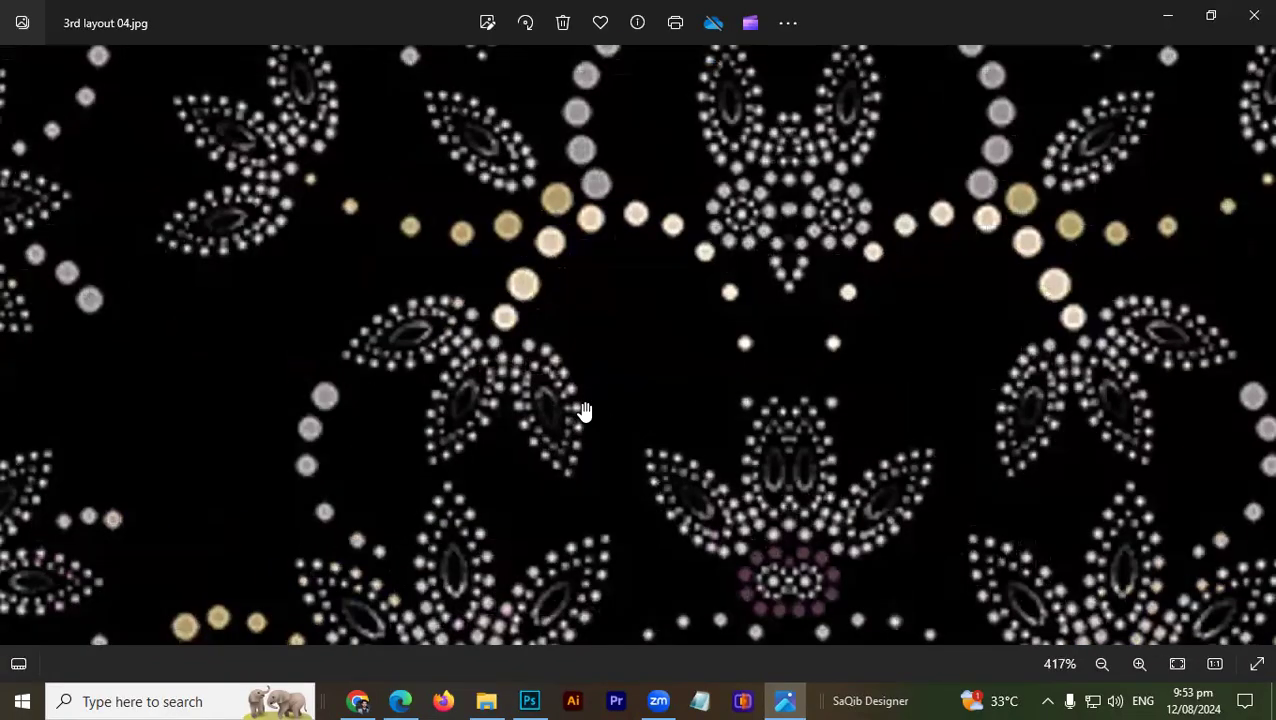
pyautogui.scroll(-2, 584, 410)
pyautogui.scroll(-3, 584, 410)
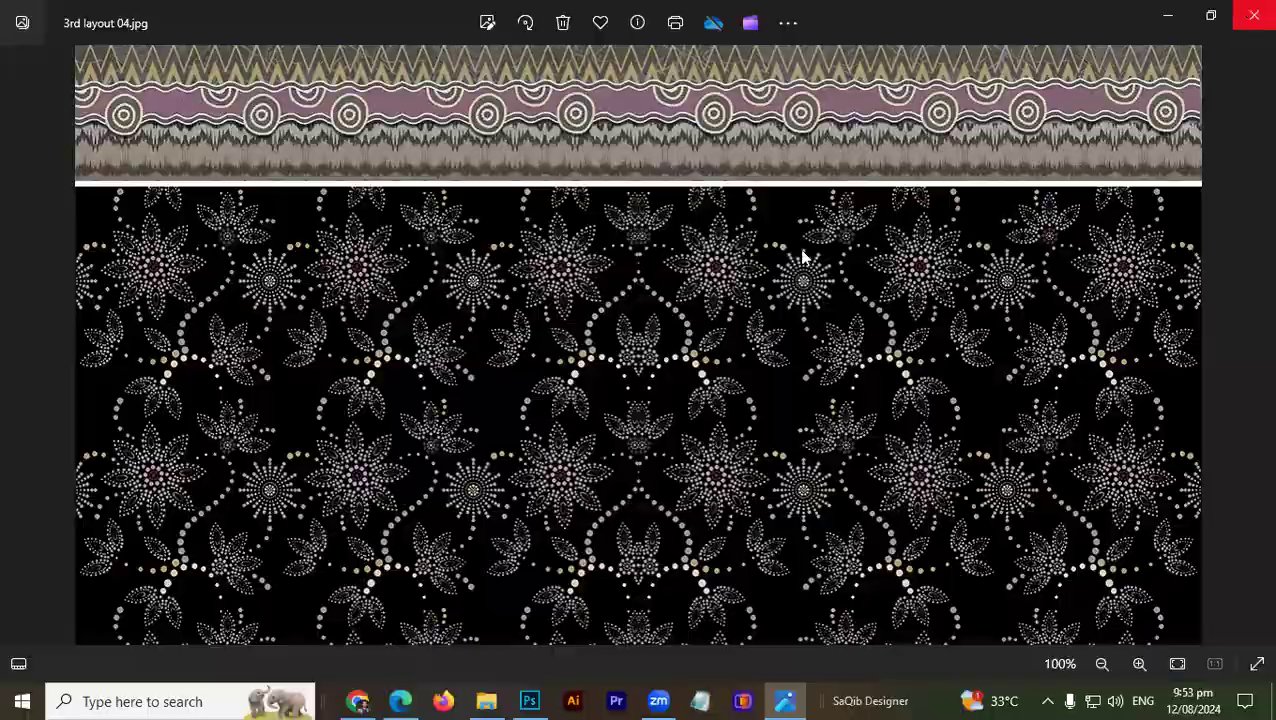
# Step: Close Photos and open 3rd layout 04.jpg in Photoshop
pyautogui.click(1253, 12)
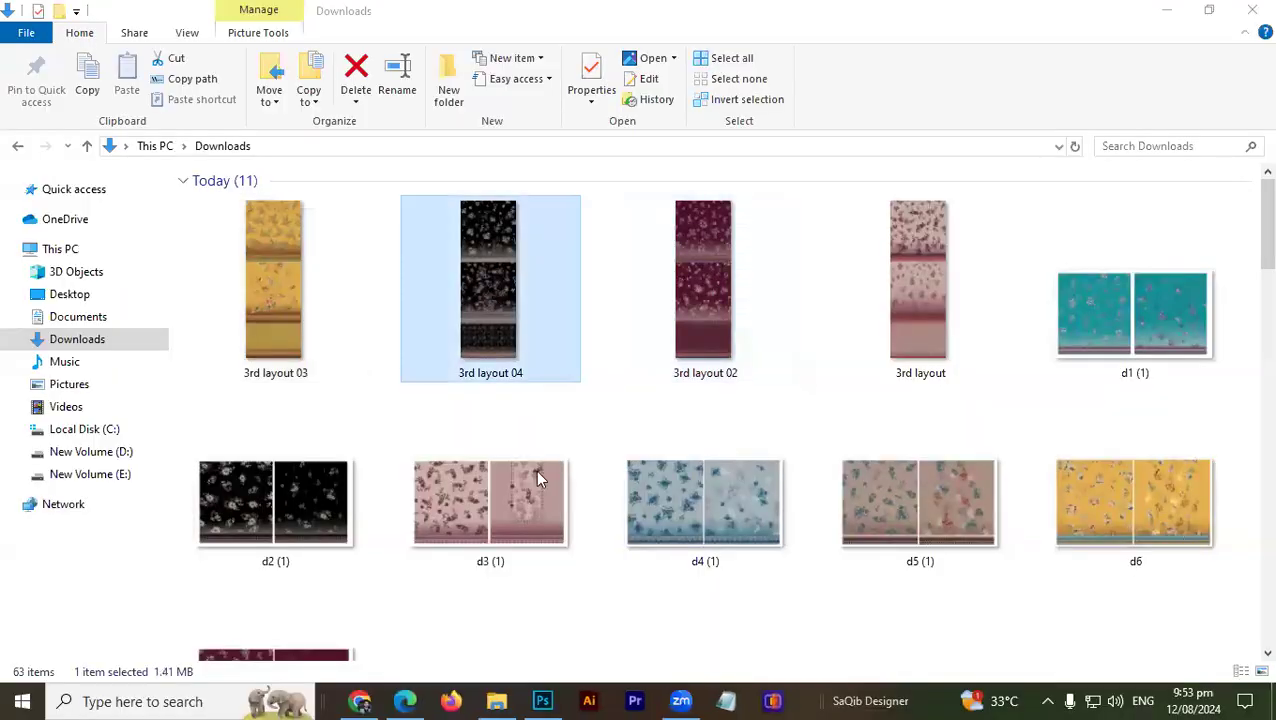
pyautogui.moveTo(489, 280); pyautogui.dragTo(541, 700)
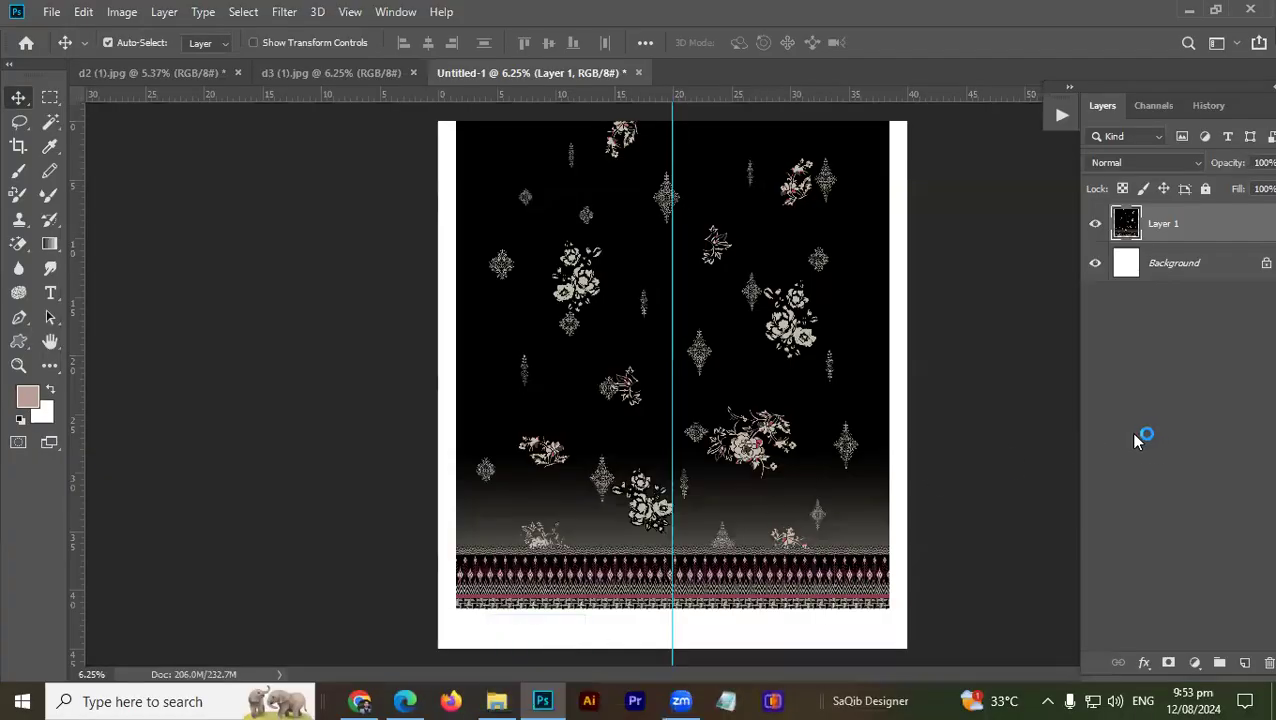
pyautogui.moveTo(1137, 440); pyautogui.dragTo(665, 240)
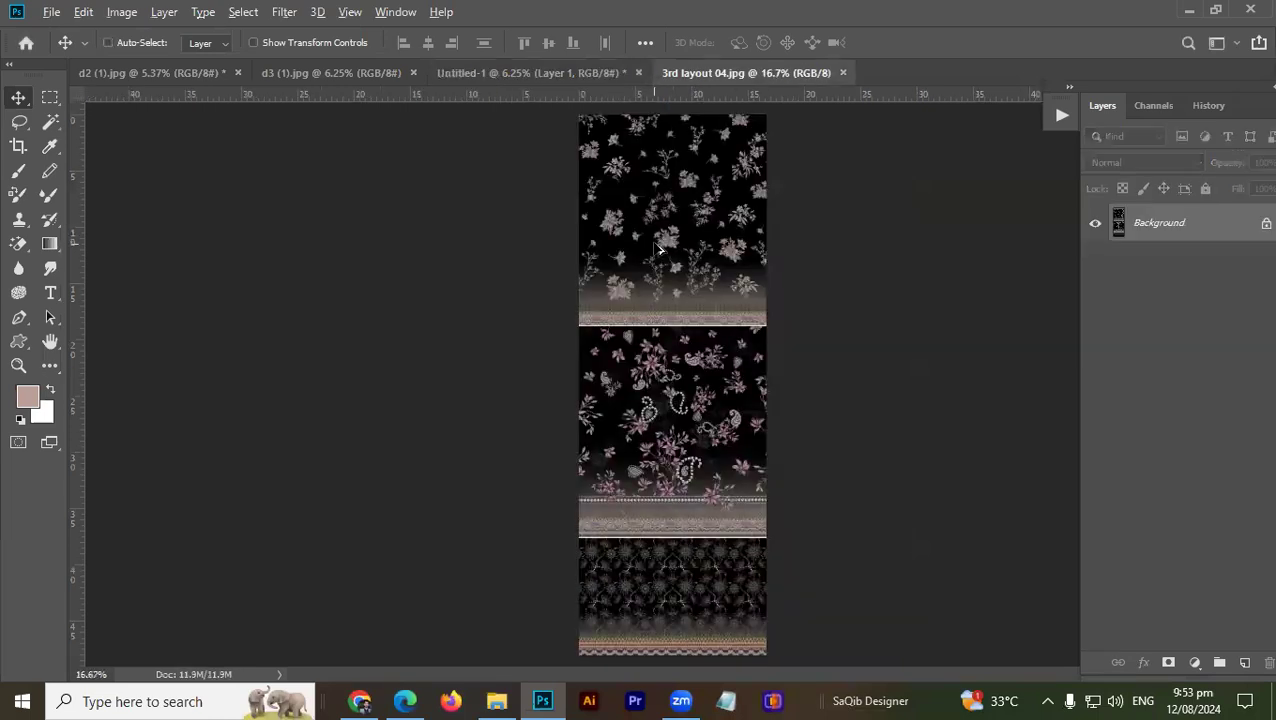
# Step: Check the Image Size (1200 × 3462 px, 72 ppi) and bring Downloads back
pyautogui.hotkey('ctrl', 'alt', 'i')
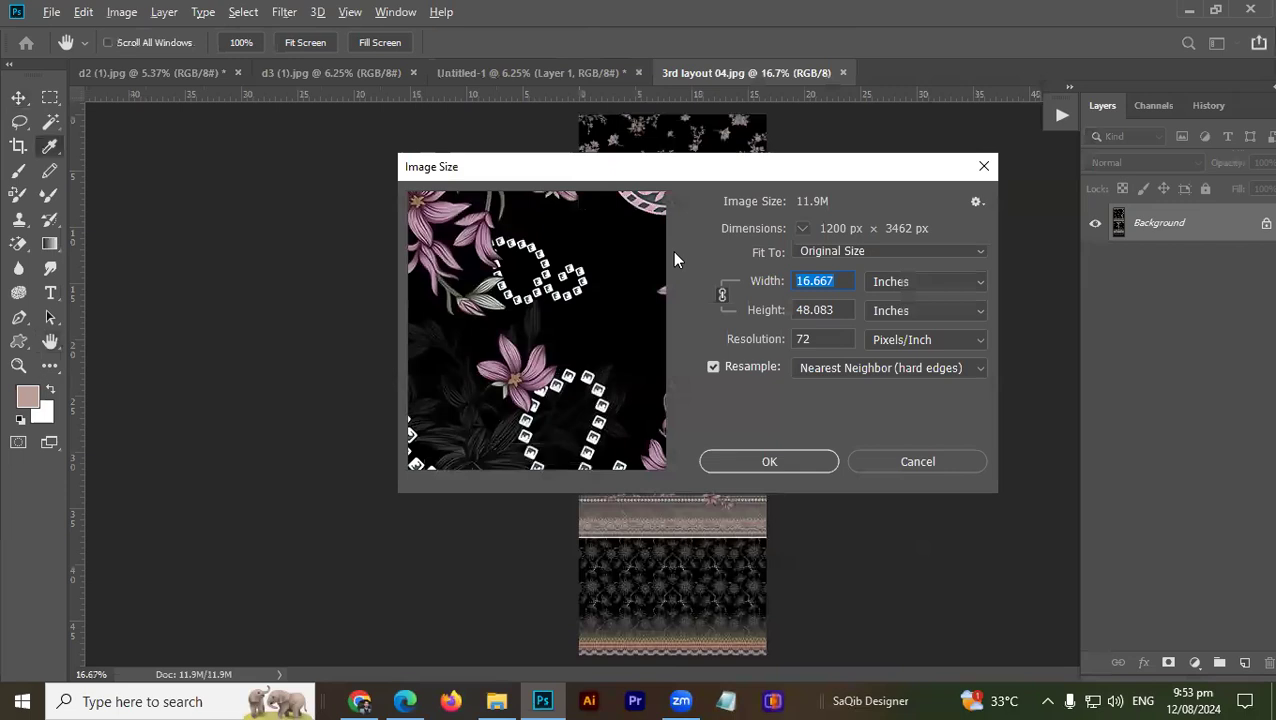
pyautogui.press('Escape')
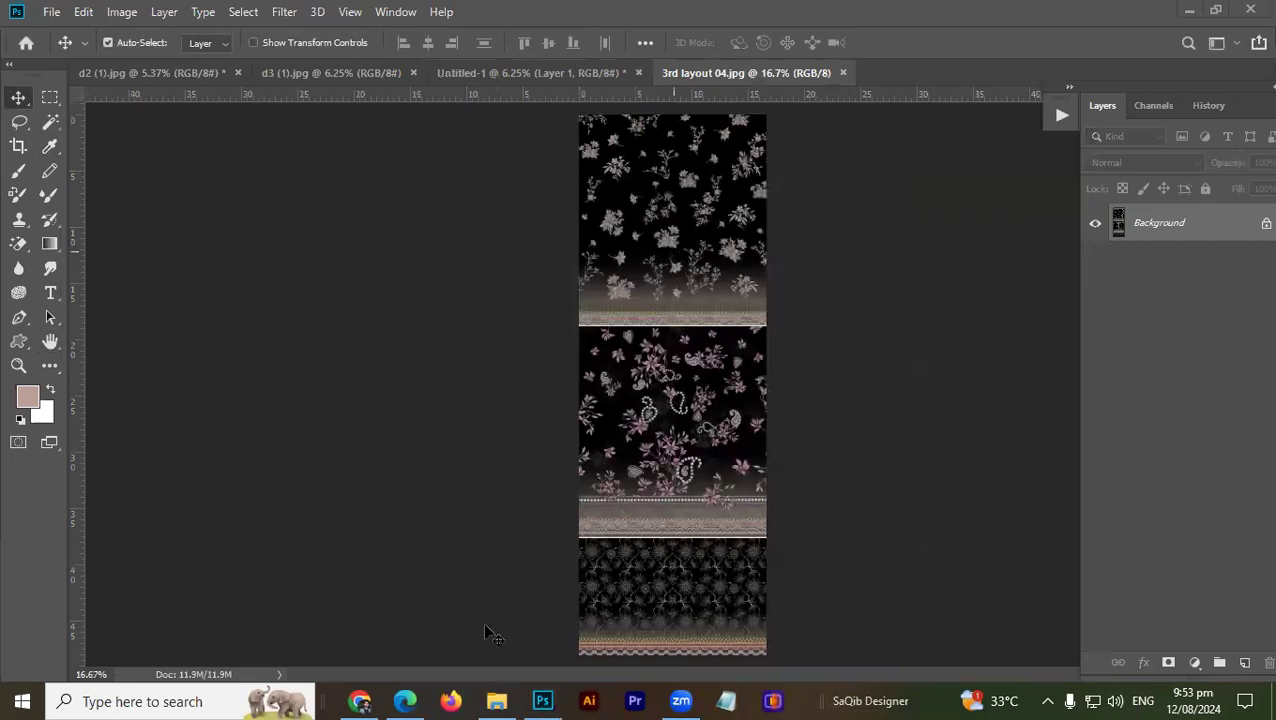
pyautogui.click(495, 700)
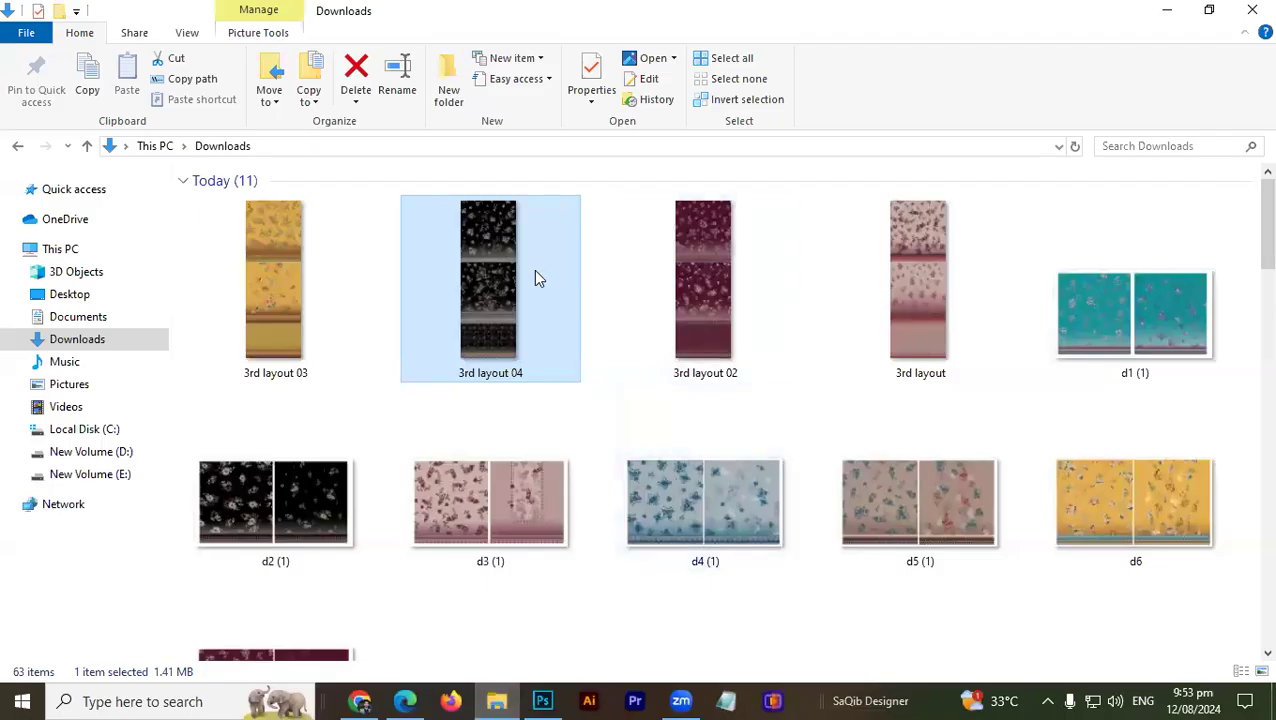
# Step: Open 3rd layout 02.jpg in Photos and pan over its maroon floral panel and borders
pyautogui.doubleClick(697, 276)
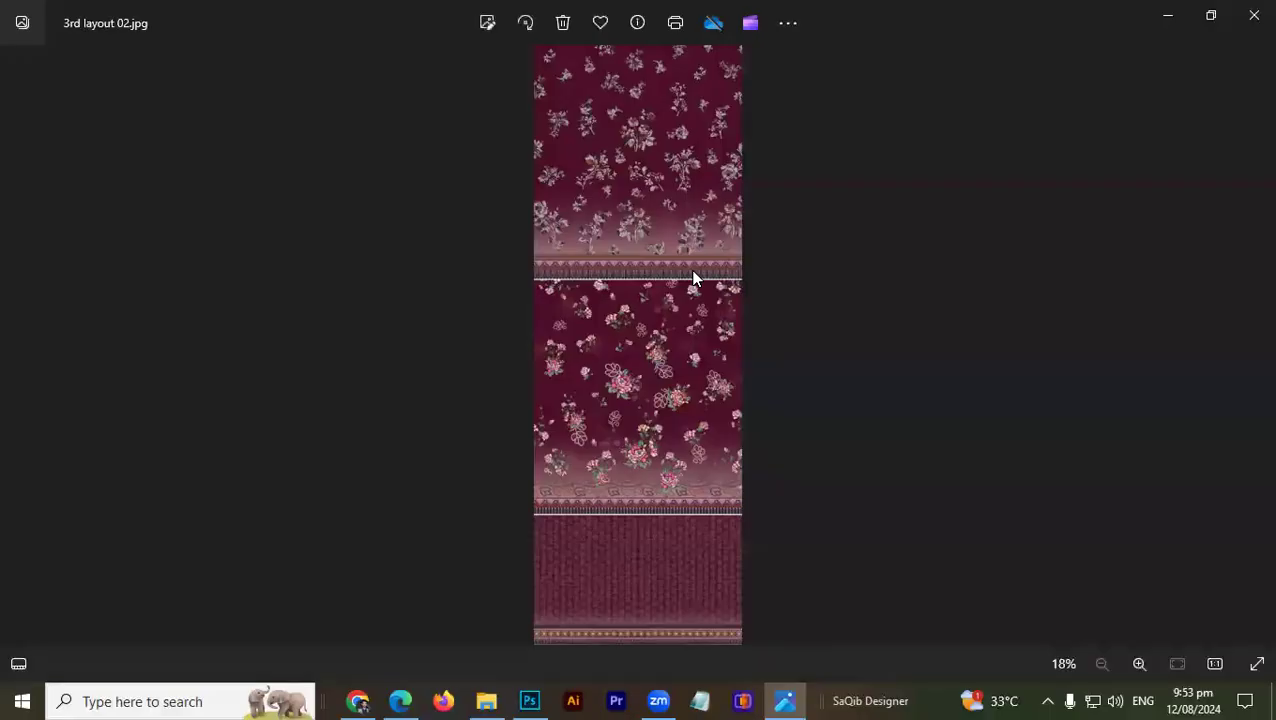
pyautogui.scroll(5, 661, 239)
pyautogui.scroll(3, 661, 239)
pyautogui.moveTo(654, 450); pyautogui.dragTo(654, 300)
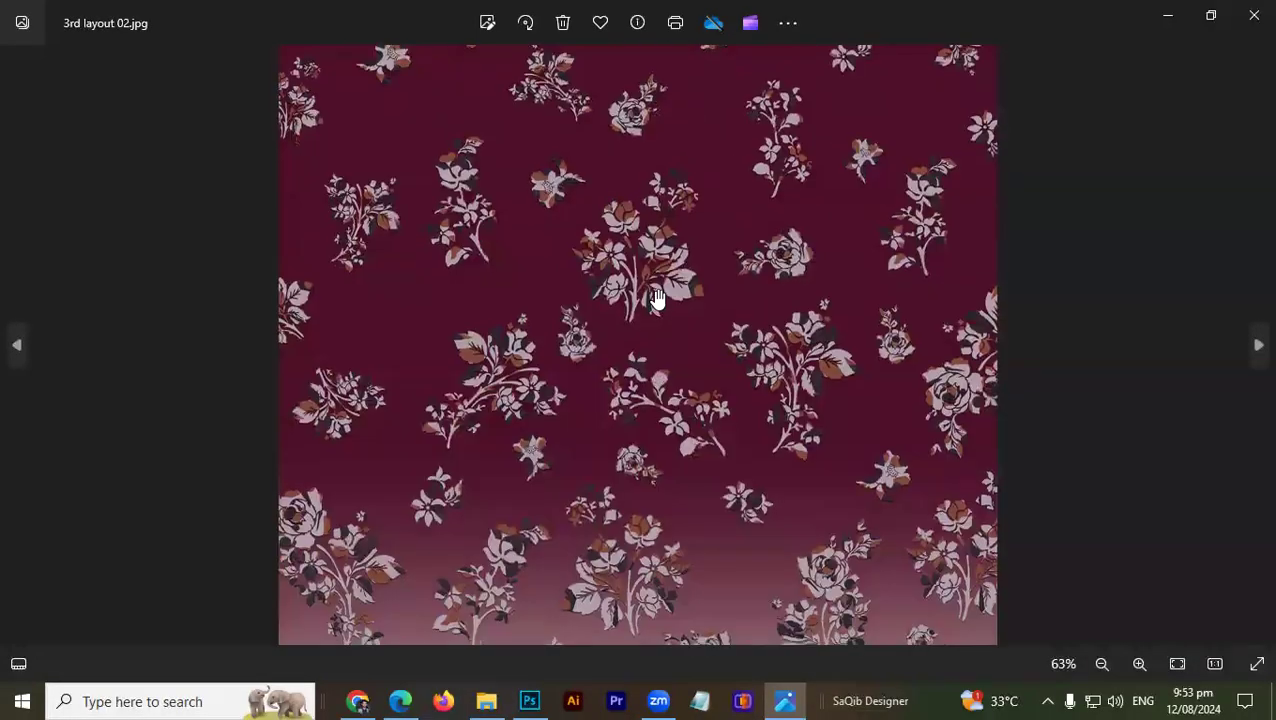
pyautogui.scroll(-4, 654, 308)
pyautogui.moveTo(650, 450); pyautogui.dragTo(650, 260)
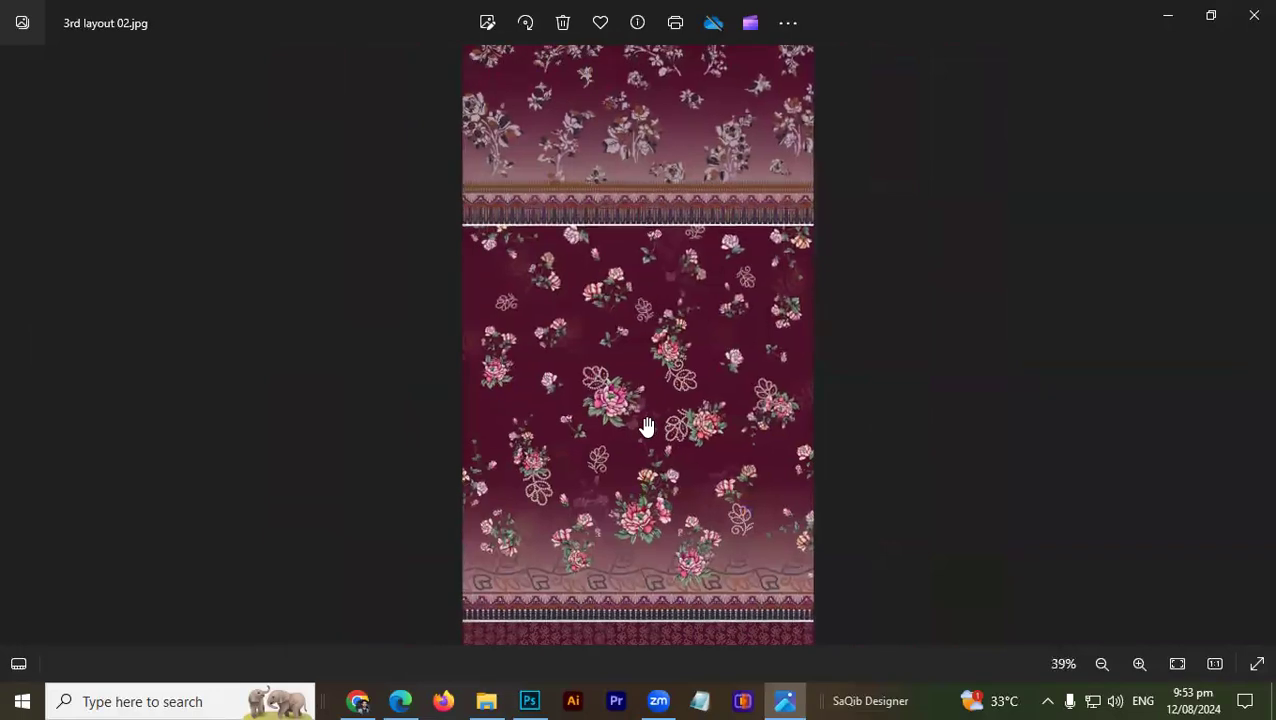
pyautogui.scroll(3, 646, 428)
pyautogui.scroll(-2, 646, 428)
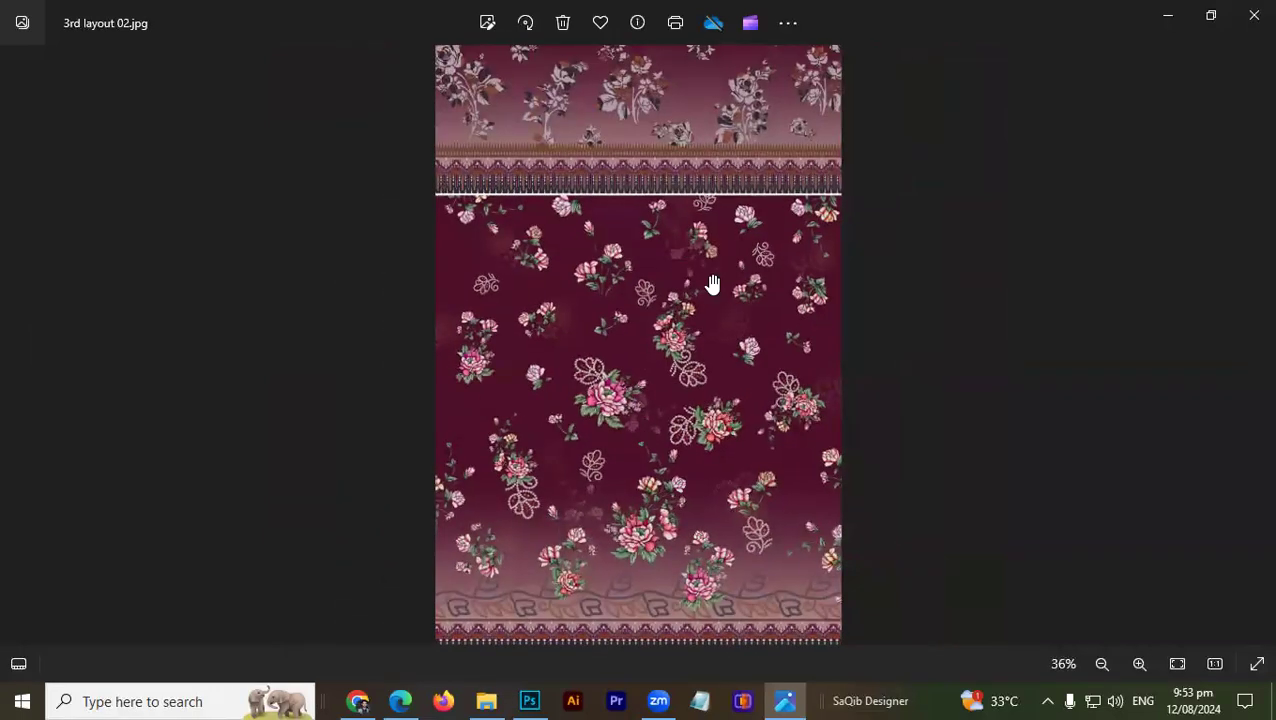
pyautogui.scroll(-1, 640, 390)
pyautogui.scroll(3, 595, 430)
pyautogui.moveTo(600, 413); pyautogui.dragTo(605, 433)
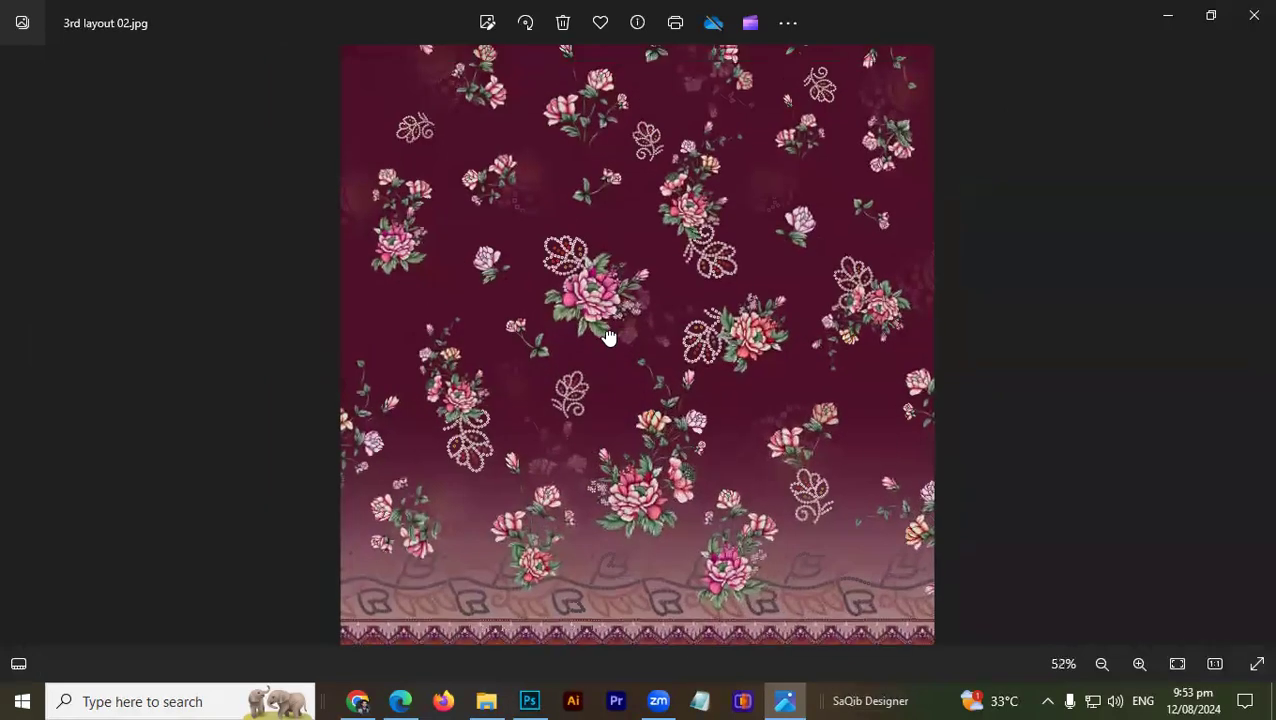
pyautogui.moveTo(615, 285); pyautogui.dragTo(620, 332)
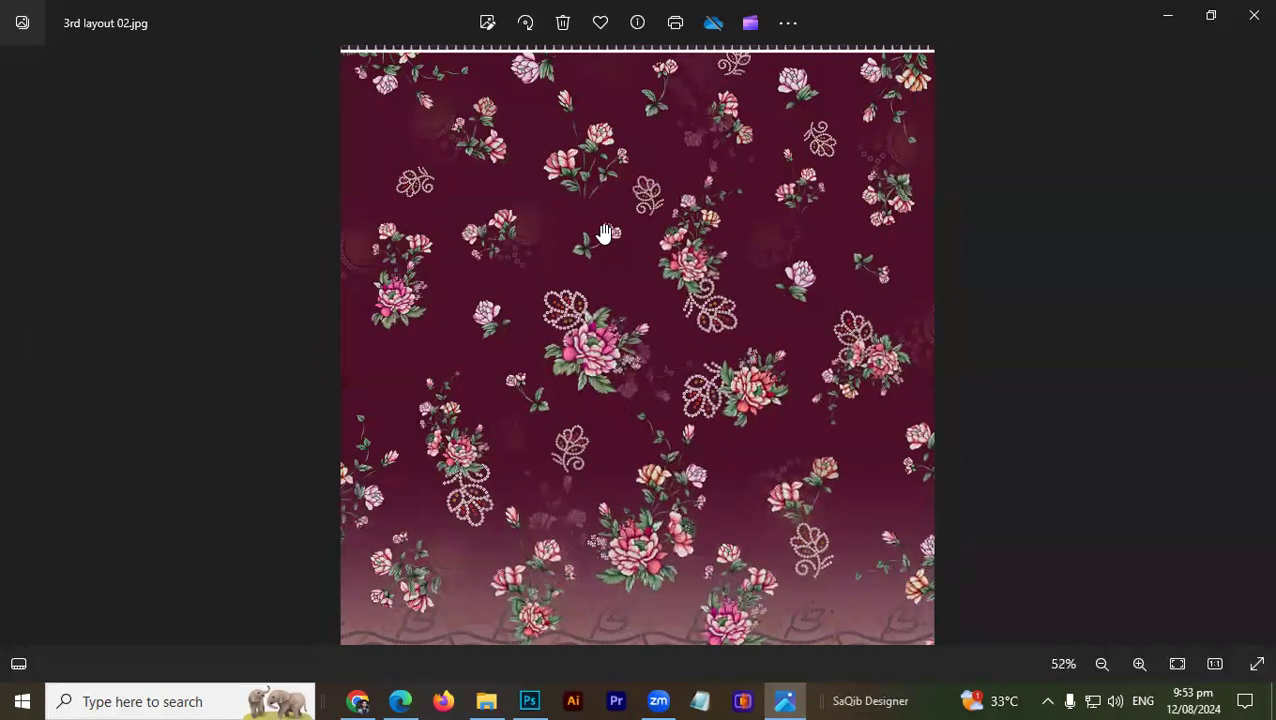
pyautogui.scroll(-2, 608, 233)
pyautogui.scroll(-1, 608, 233)
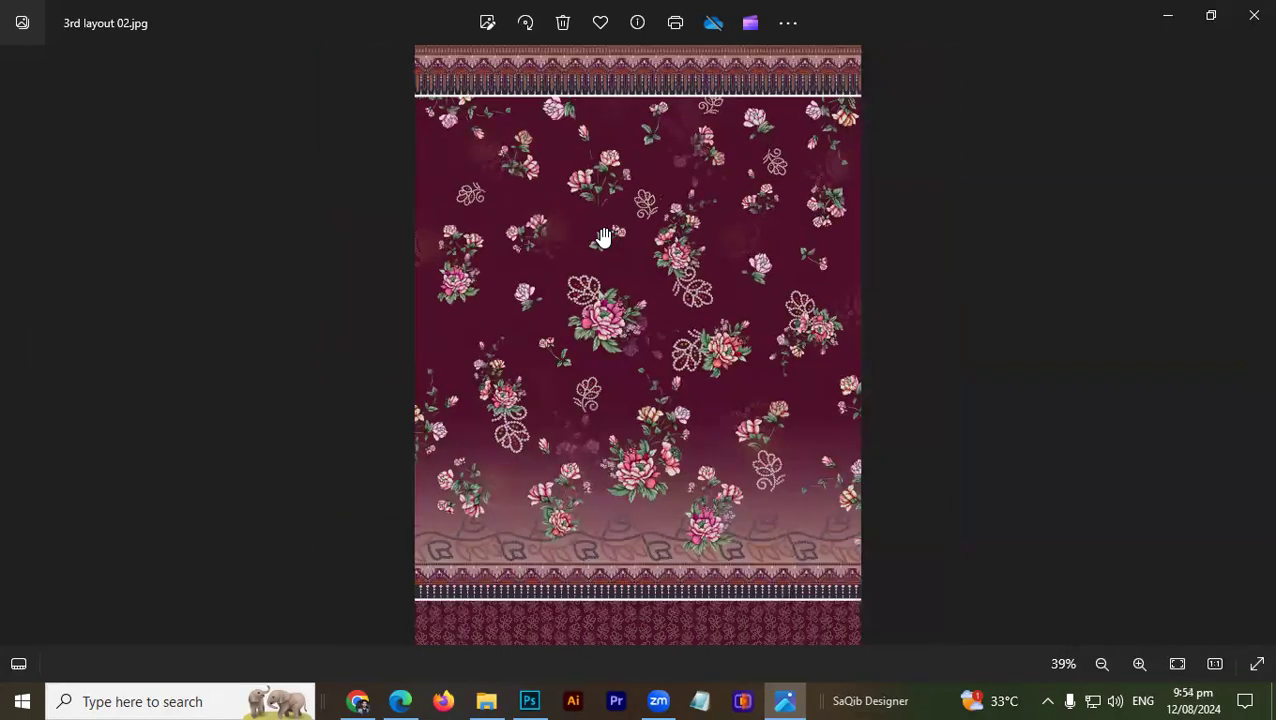
pyautogui.moveTo(596, 236); pyautogui.dragTo(594, 320)
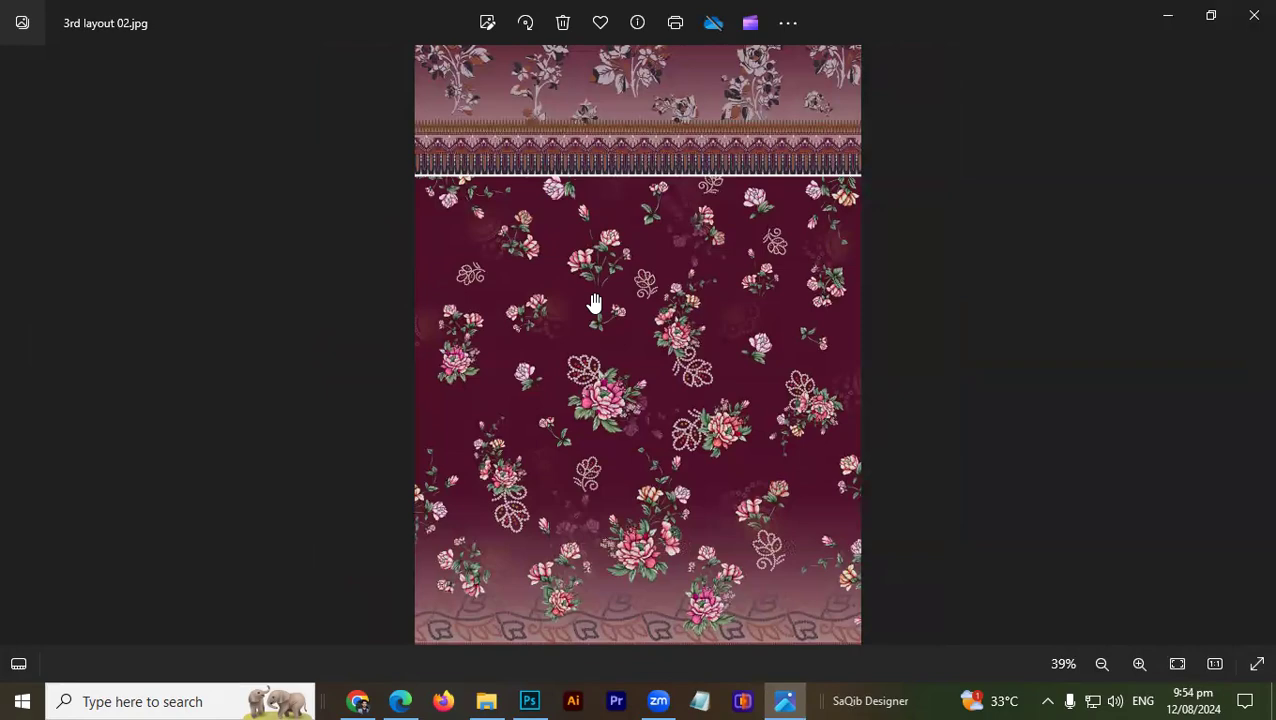
pyautogui.scroll(-2, 573, 291)
pyautogui.scroll(-2, 573, 291)
pyautogui.scroll(-2, 650, 280)
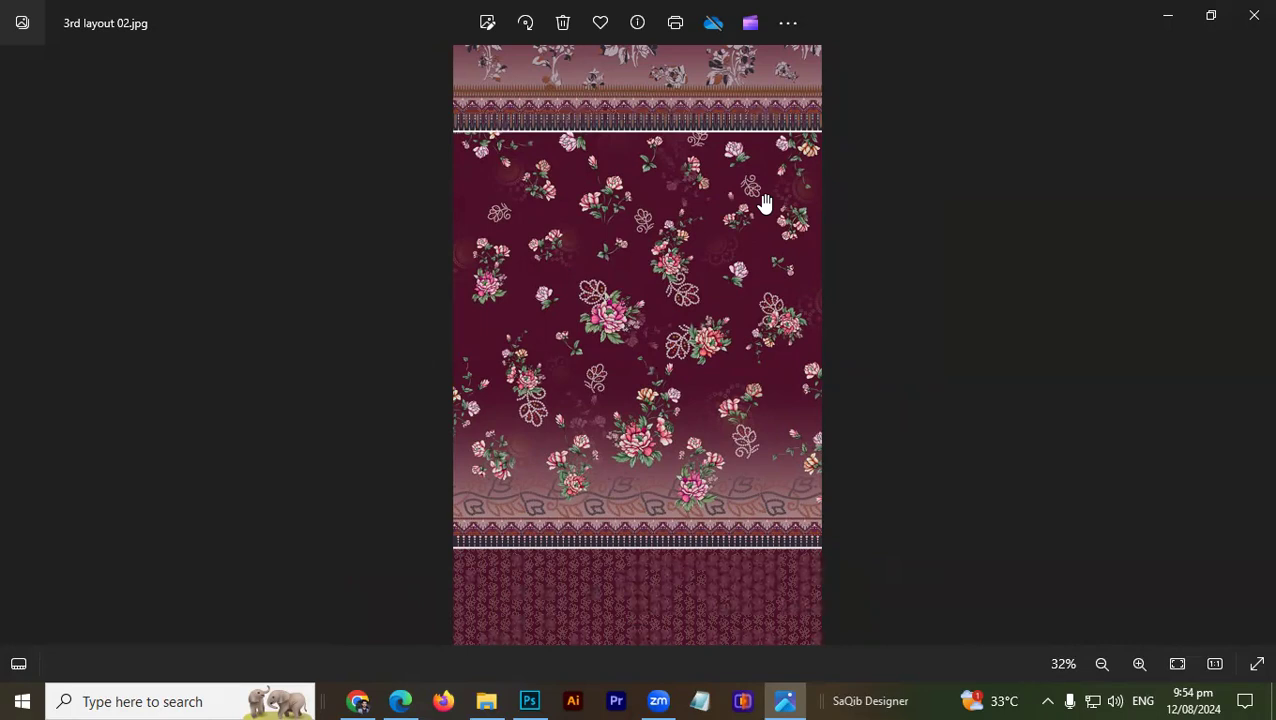
# Step: Start attaching a document in the WhatsApp Web chat
pyautogui.click(358, 701)
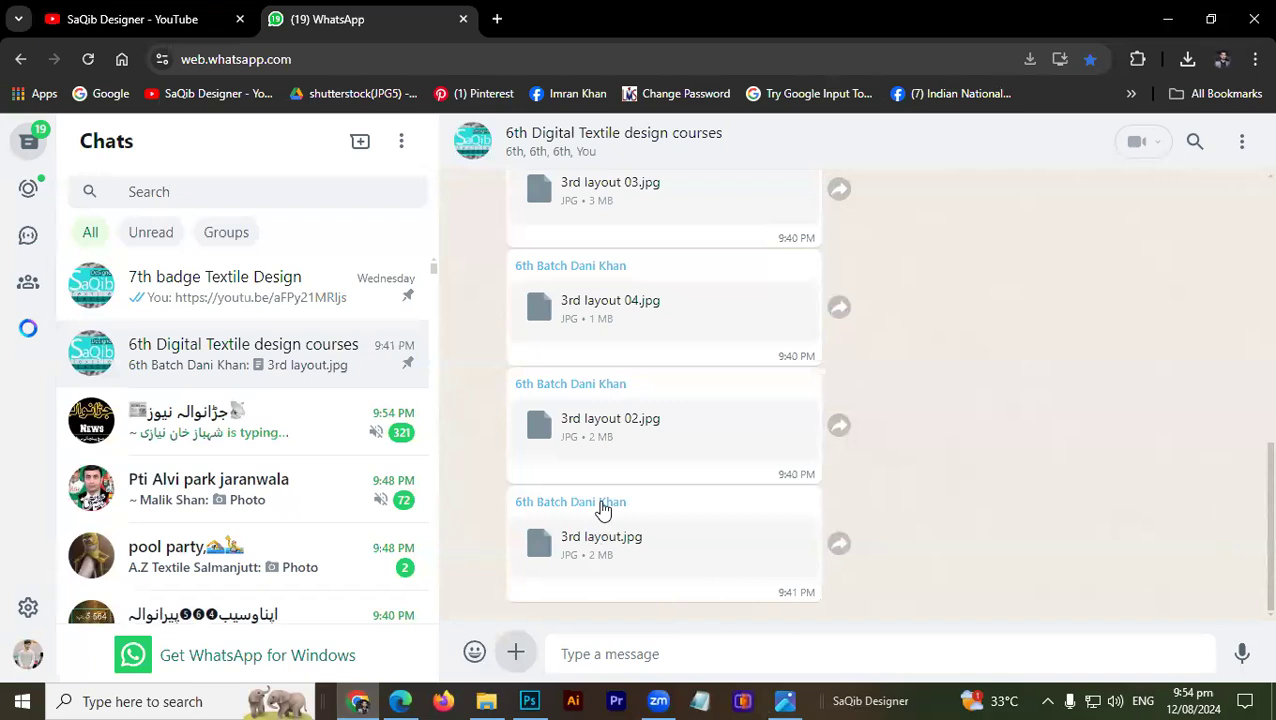
pyautogui.click(515, 653)
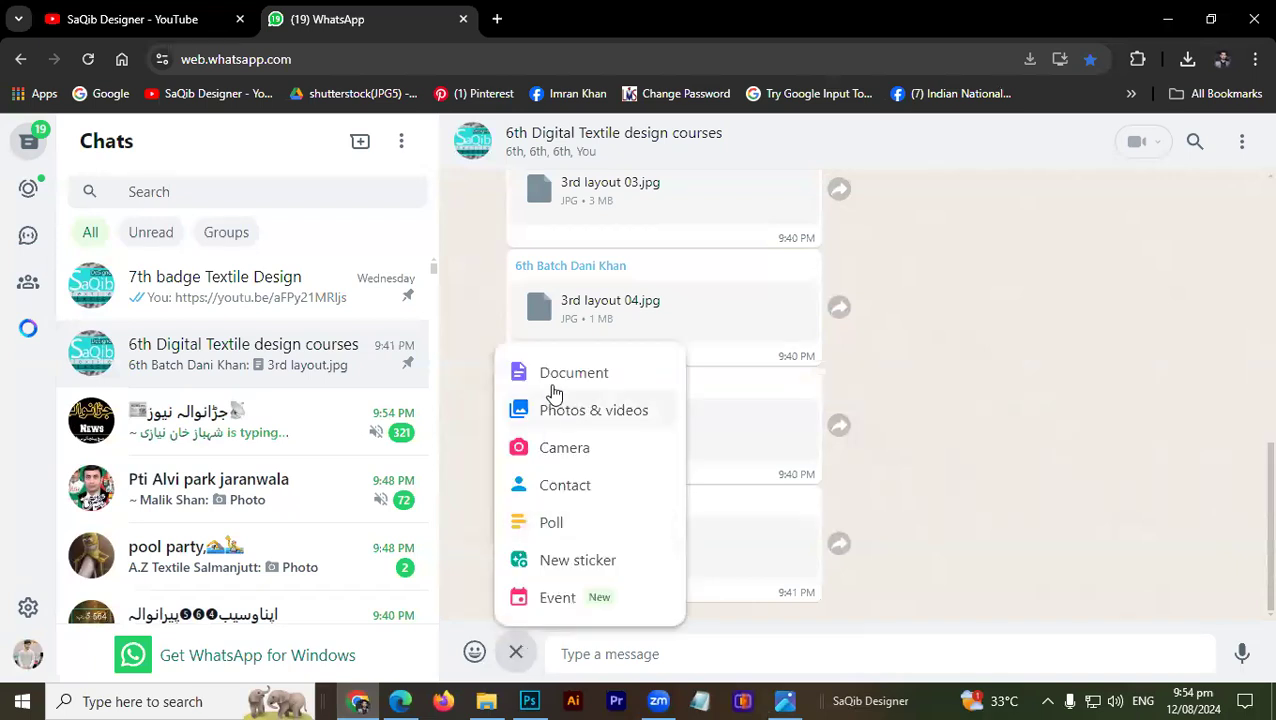
pyautogui.click(560, 380)
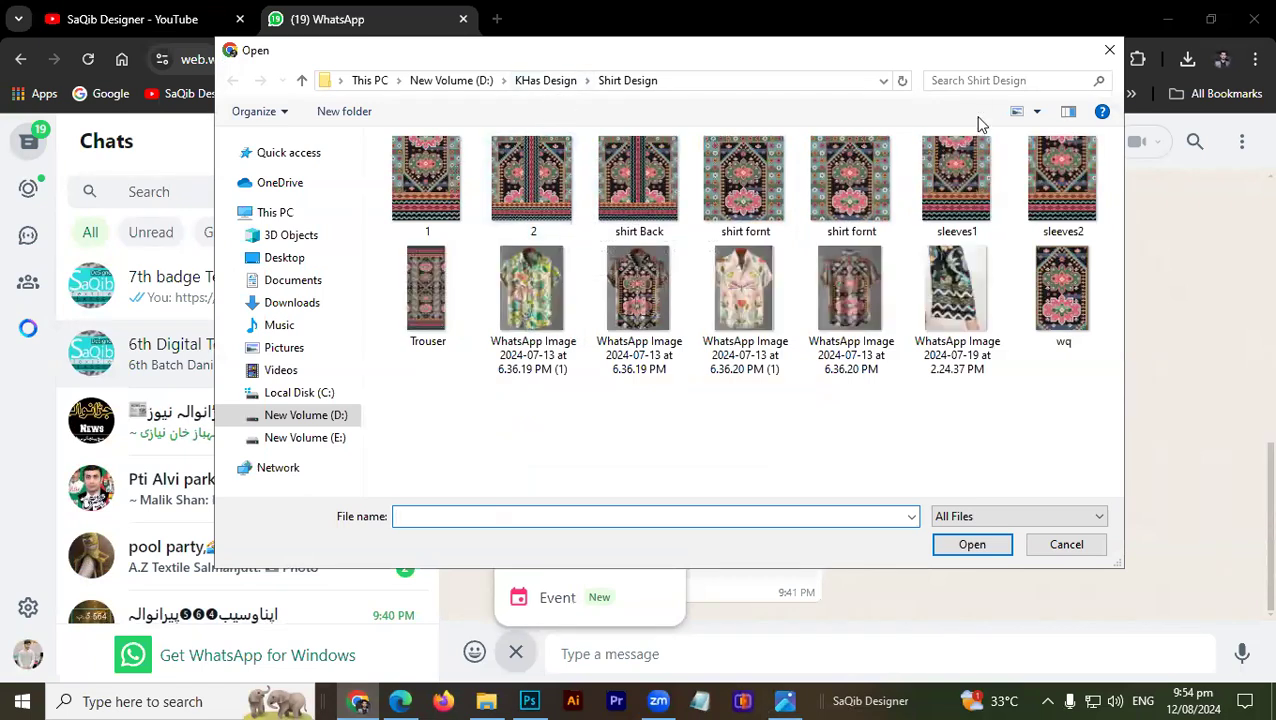
# Step: Open the 01 TIF from KHas Design in its editor, then close it
pyautogui.click(545, 80)
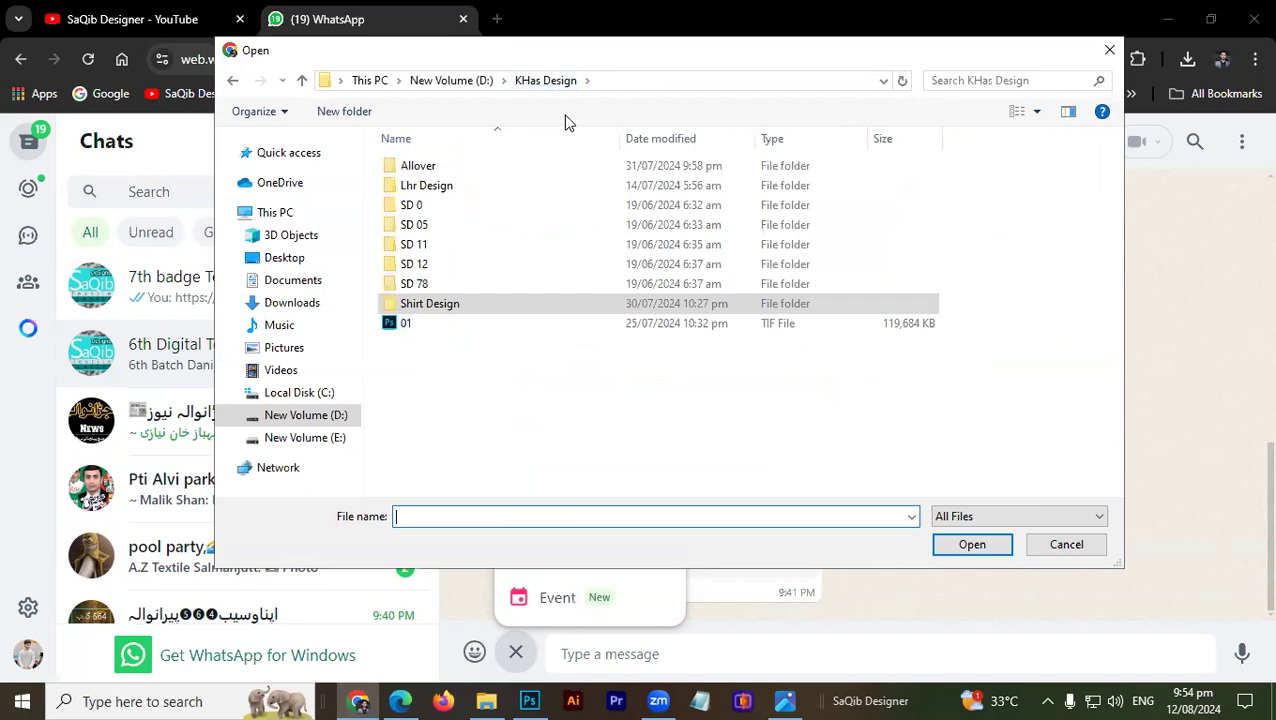
pyautogui.click(417, 325)
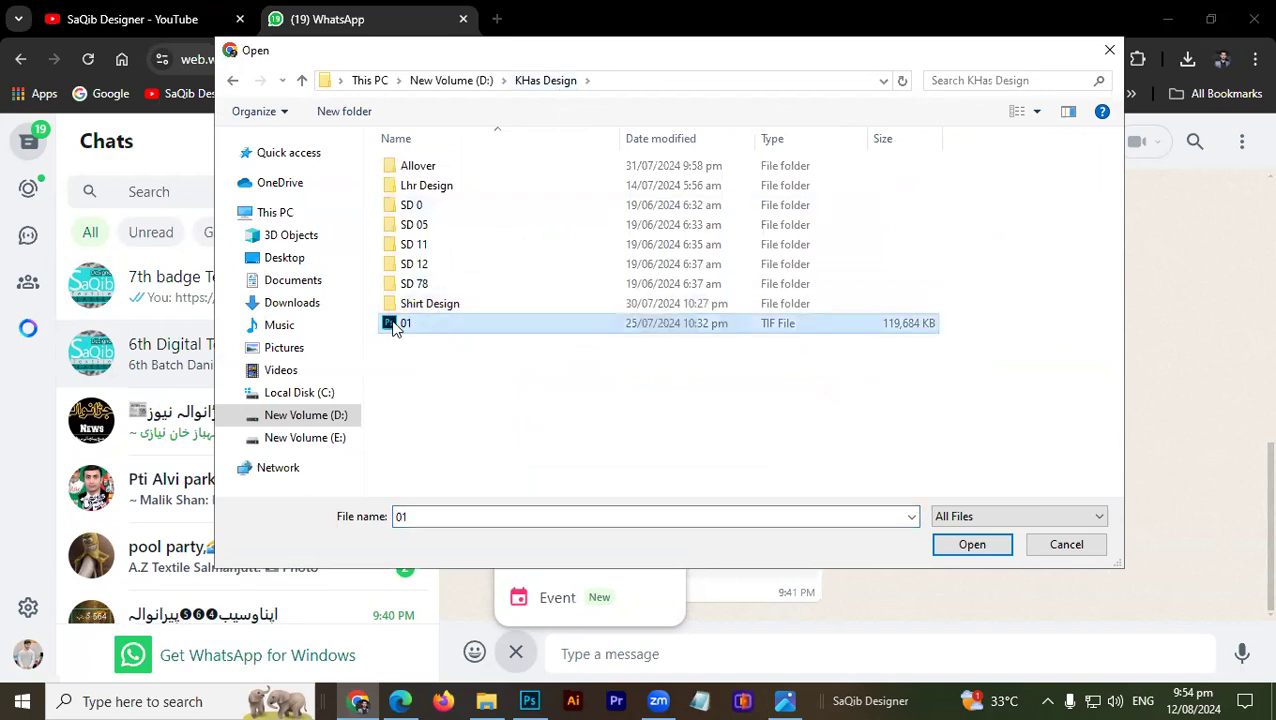
pyautogui.rightClick(396, 328)
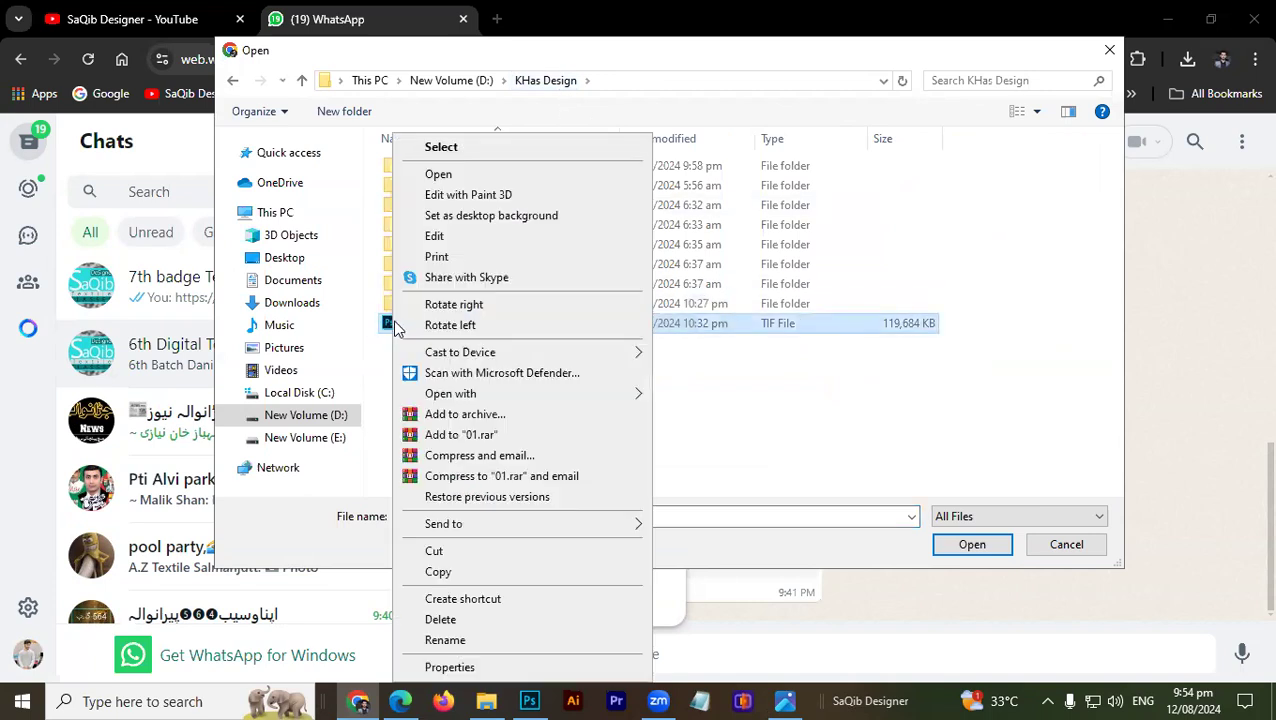
pyautogui.click(440, 174)
pyautogui.click(529, 701)
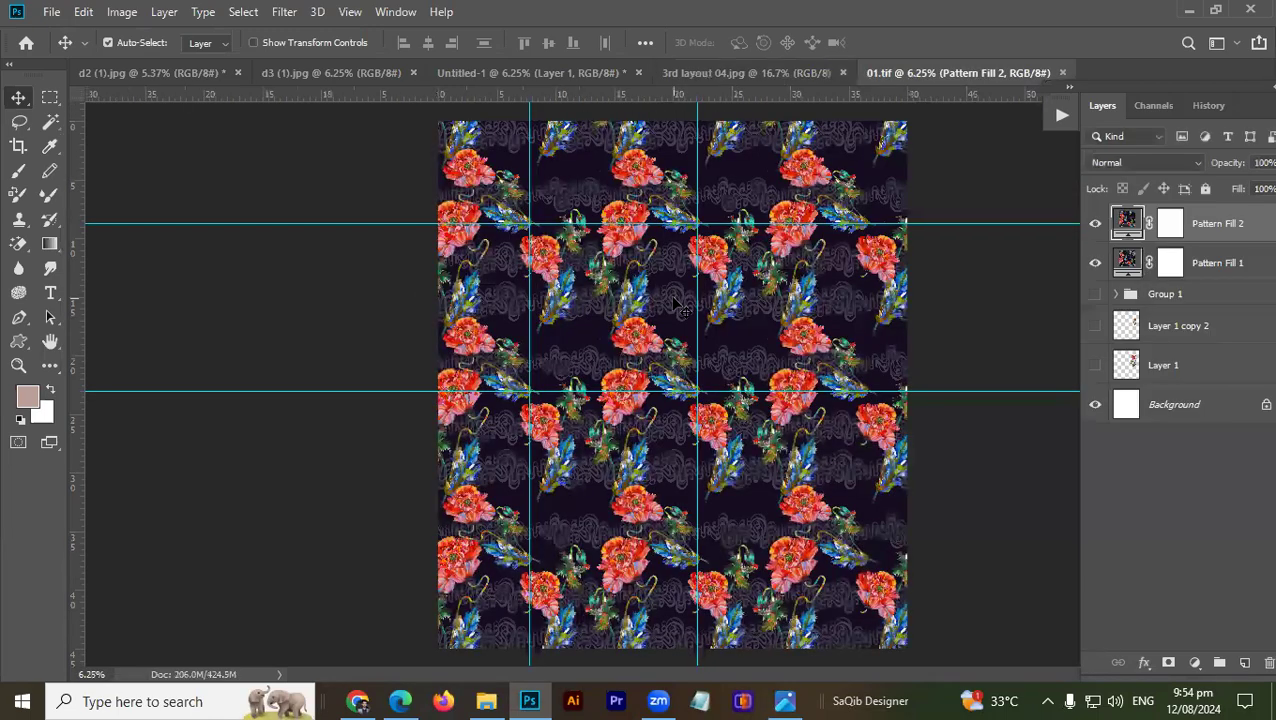
pyautogui.hotkey('ctrl', 'w')
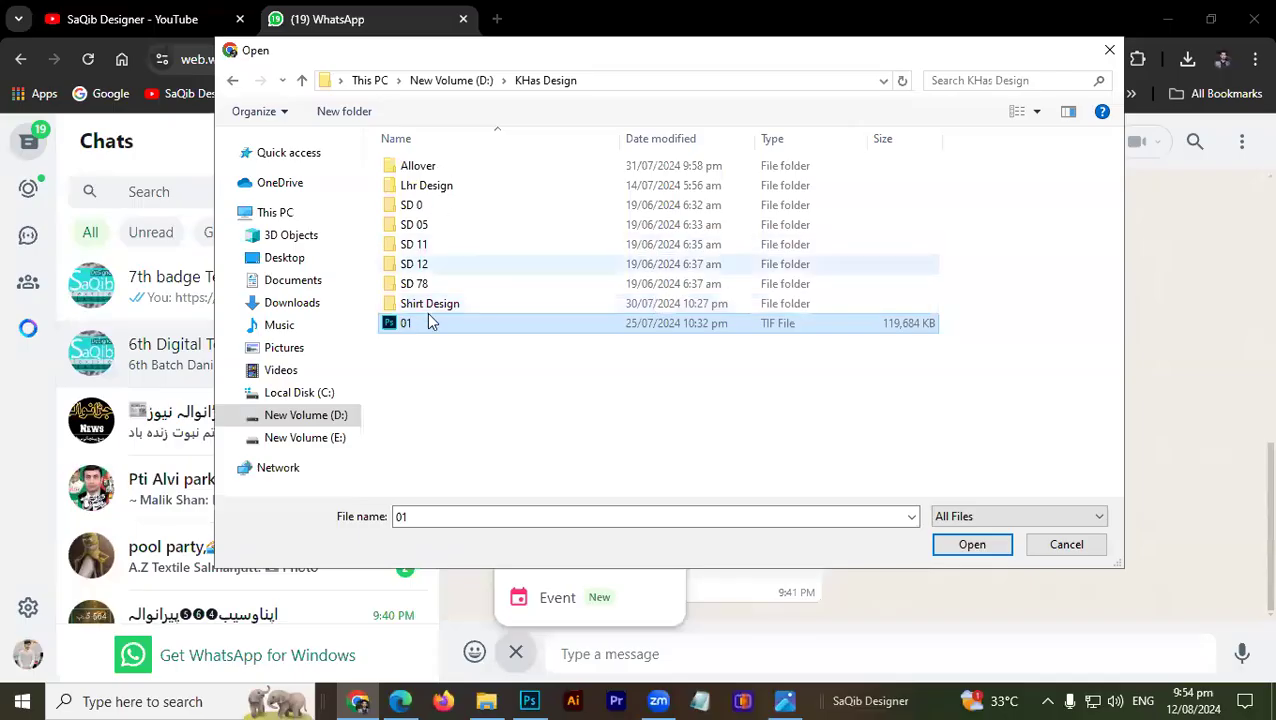
# Step: Browse the Shirt Design, SD 78 and Allover folders in the file picker
pyautogui.doubleClick(433, 304)
pyautogui.press('BackSpace')
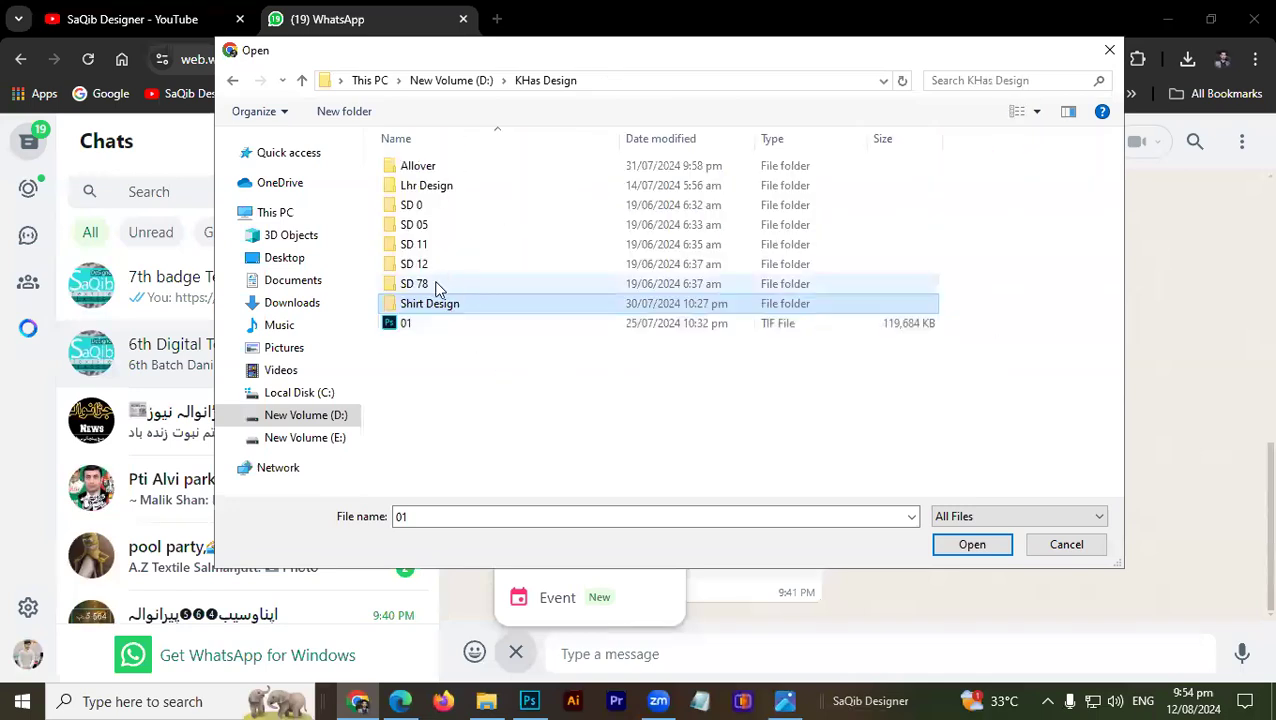
pyautogui.doubleClick(413, 284)
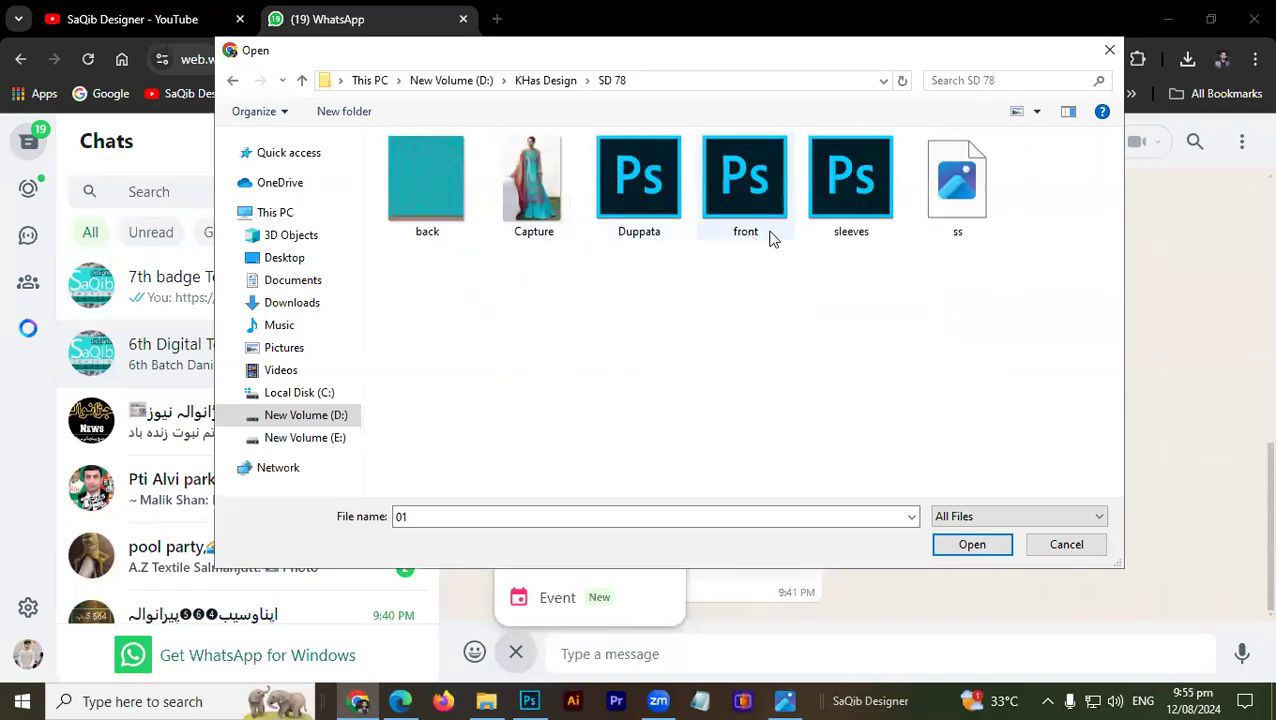
pyautogui.press('BackSpace')
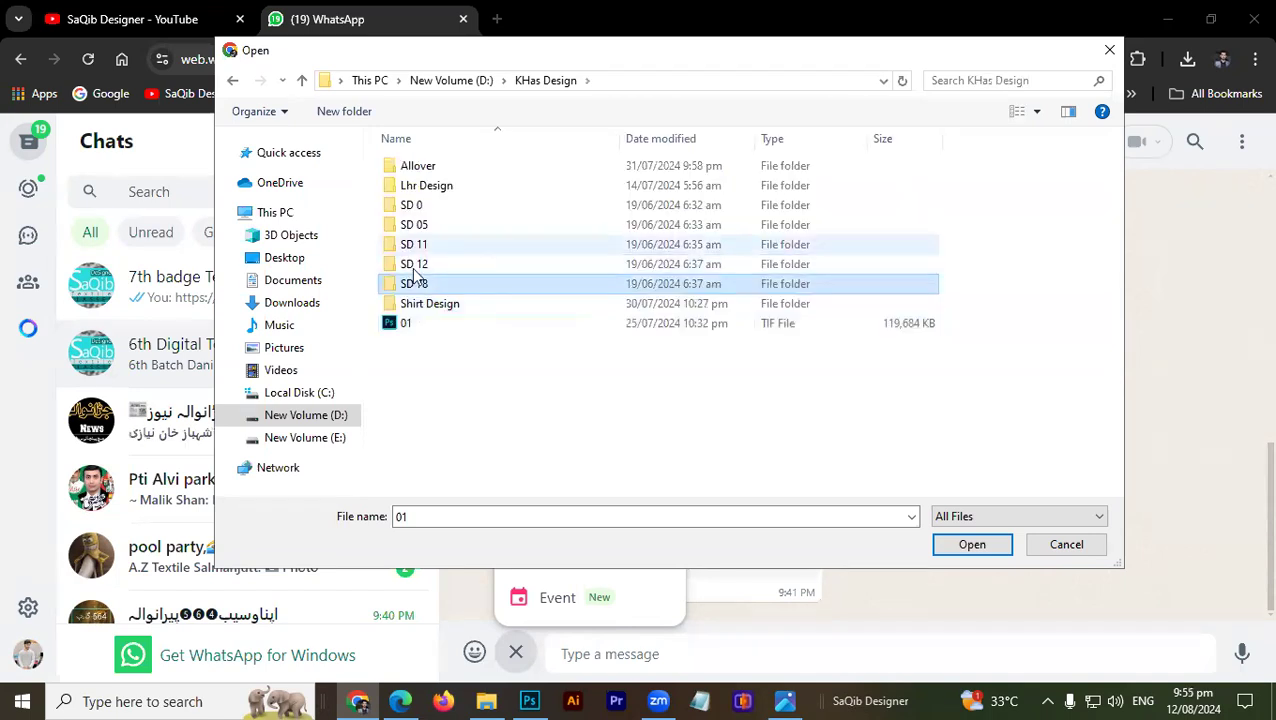
pyautogui.doubleClick(418, 166)
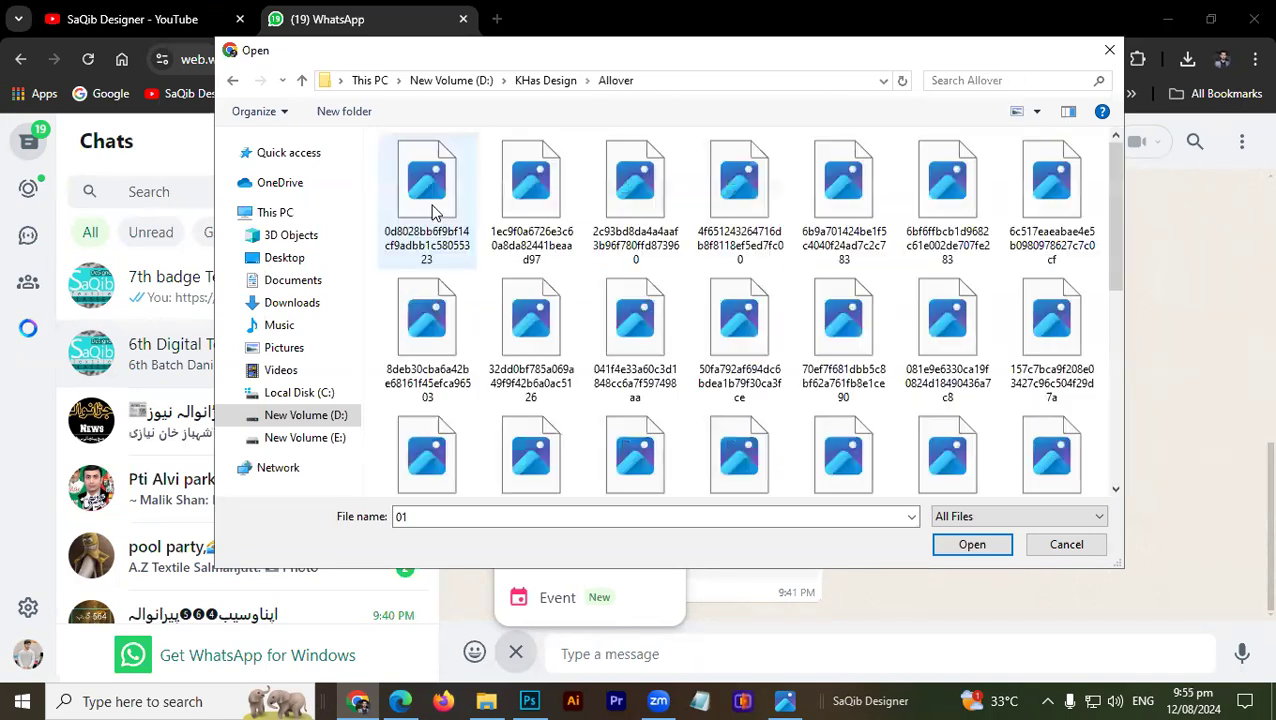
pyautogui.press('BackSpace')
pyautogui.press('BackSpace')
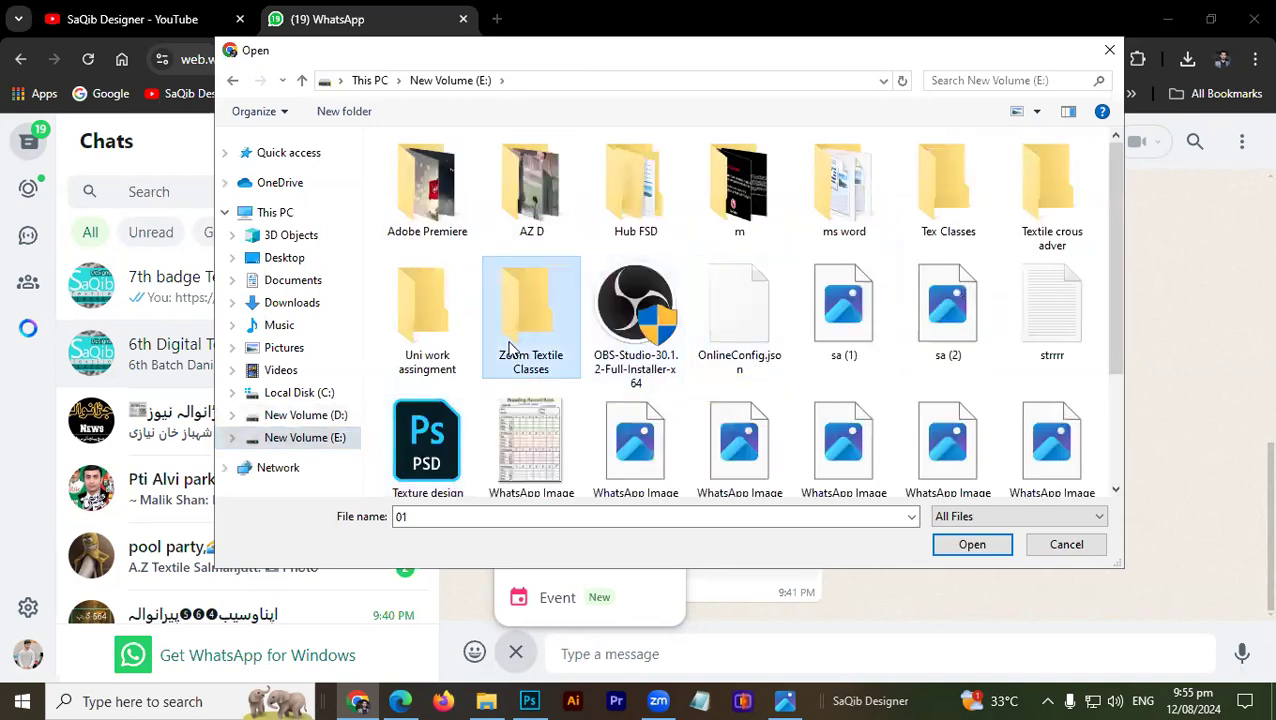
# Step: In Zoom Textile Classes, open Digital Textile Shirt with Adobe Photoshop
pyautogui.doubleClick(527, 300)
pyautogui.press('BackSpace')
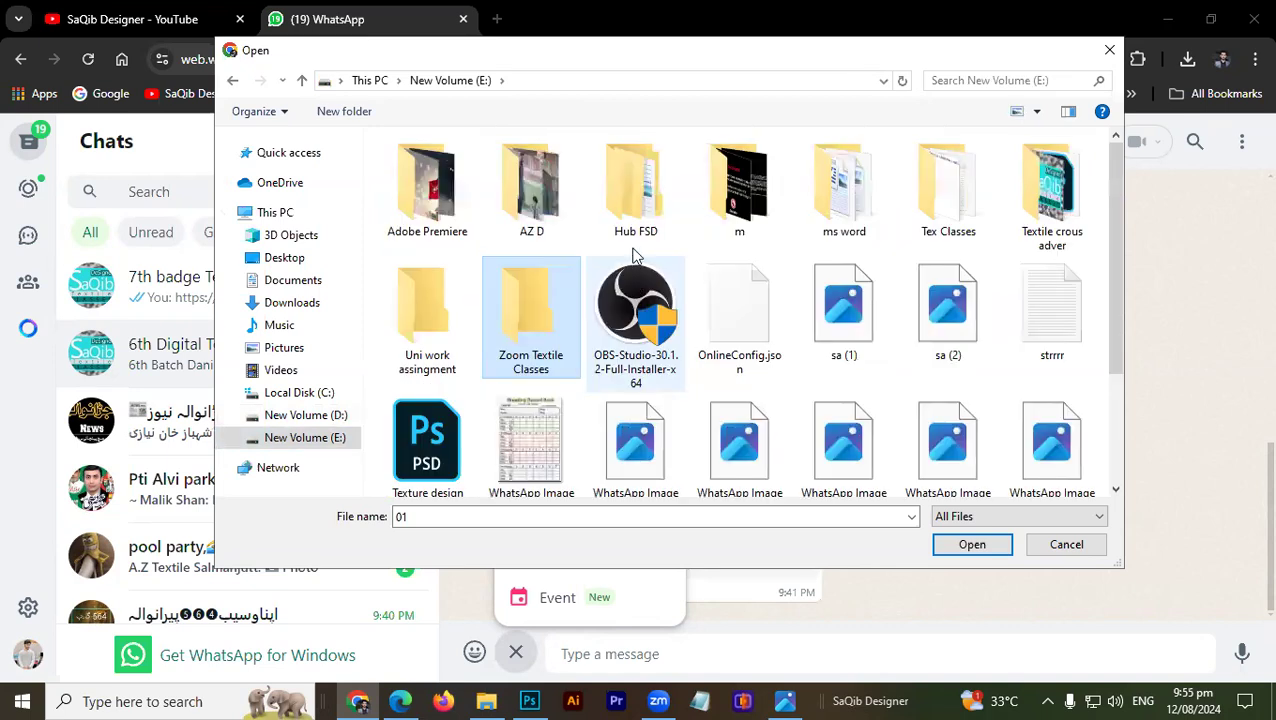
pyautogui.doubleClick(531, 310)
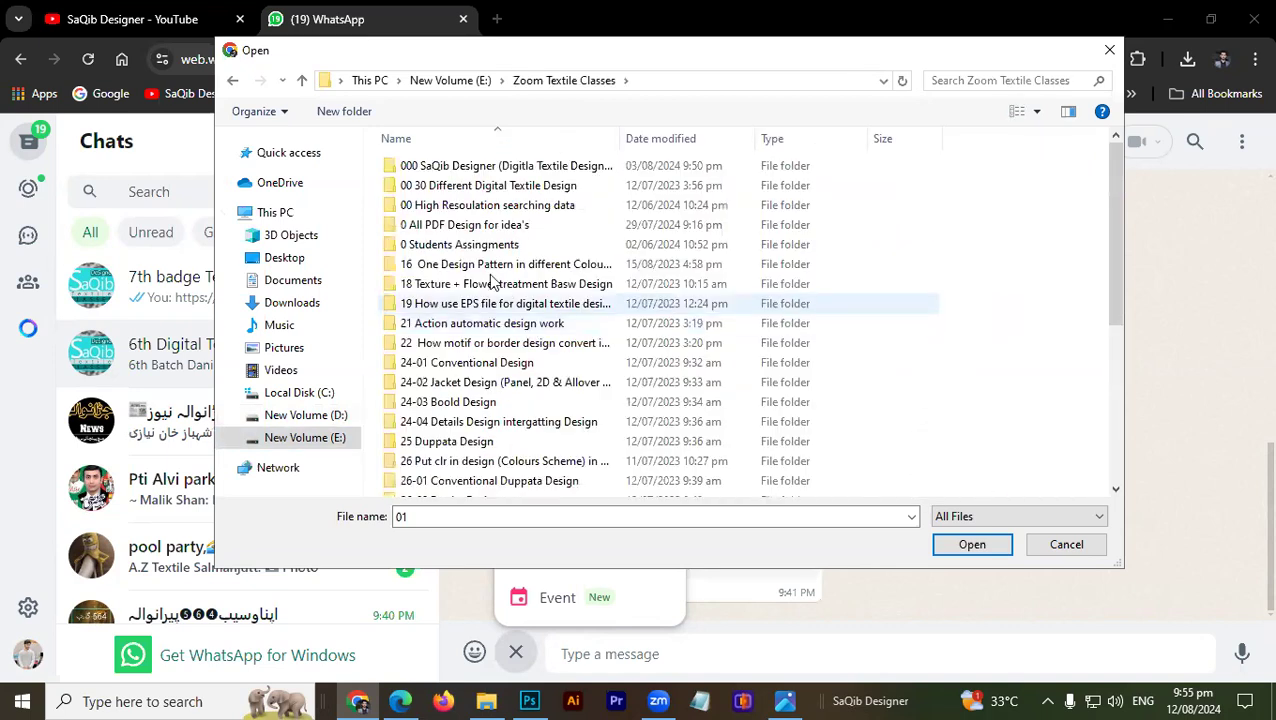
pyautogui.scroll(-5, 470, 288)
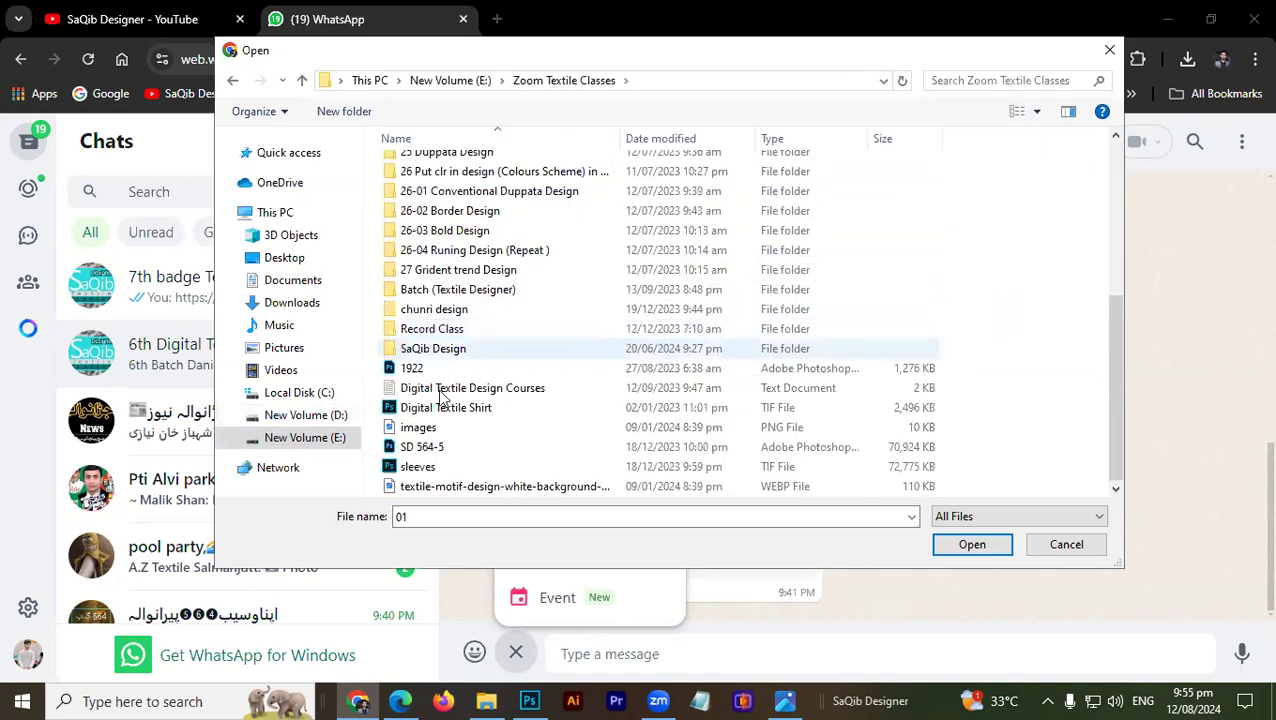
pyautogui.doubleClick(423, 350)
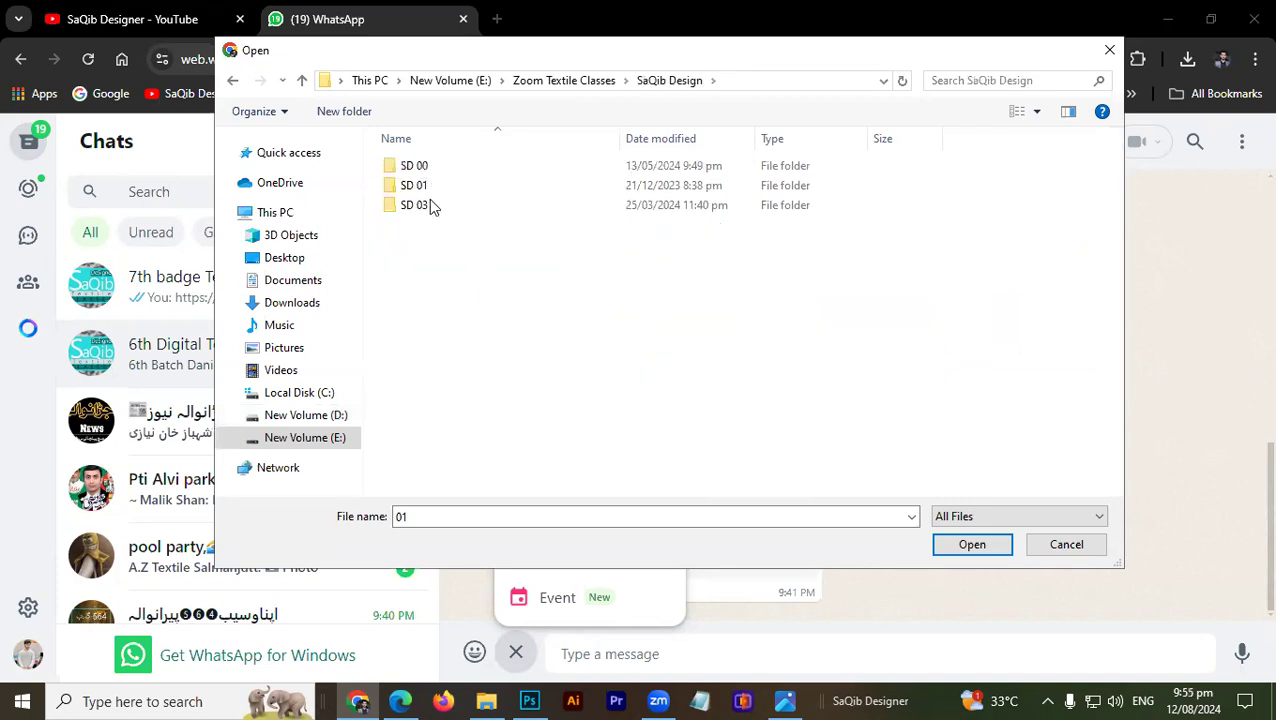
pyautogui.press('BackSpace')
pyautogui.scroll(-3, 437, 470)
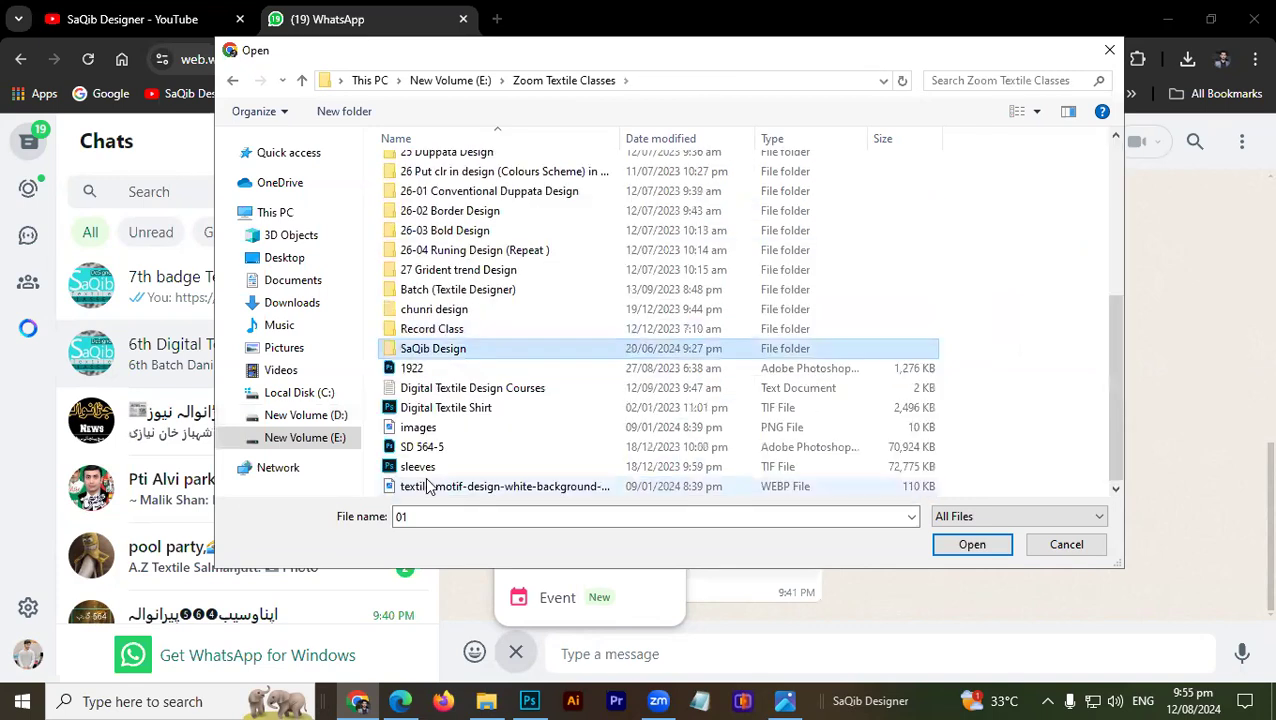
pyautogui.click(455, 407)
pyautogui.rightClick(455, 407)
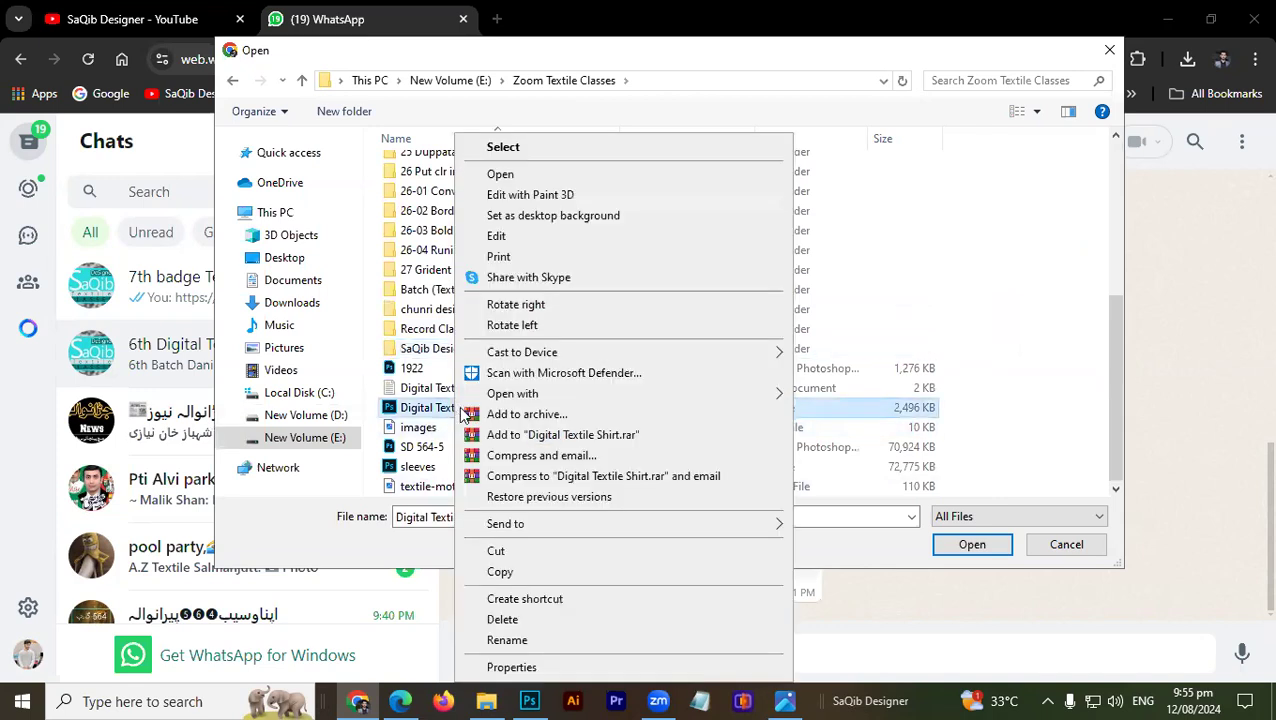
pyautogui.click(505, 172)
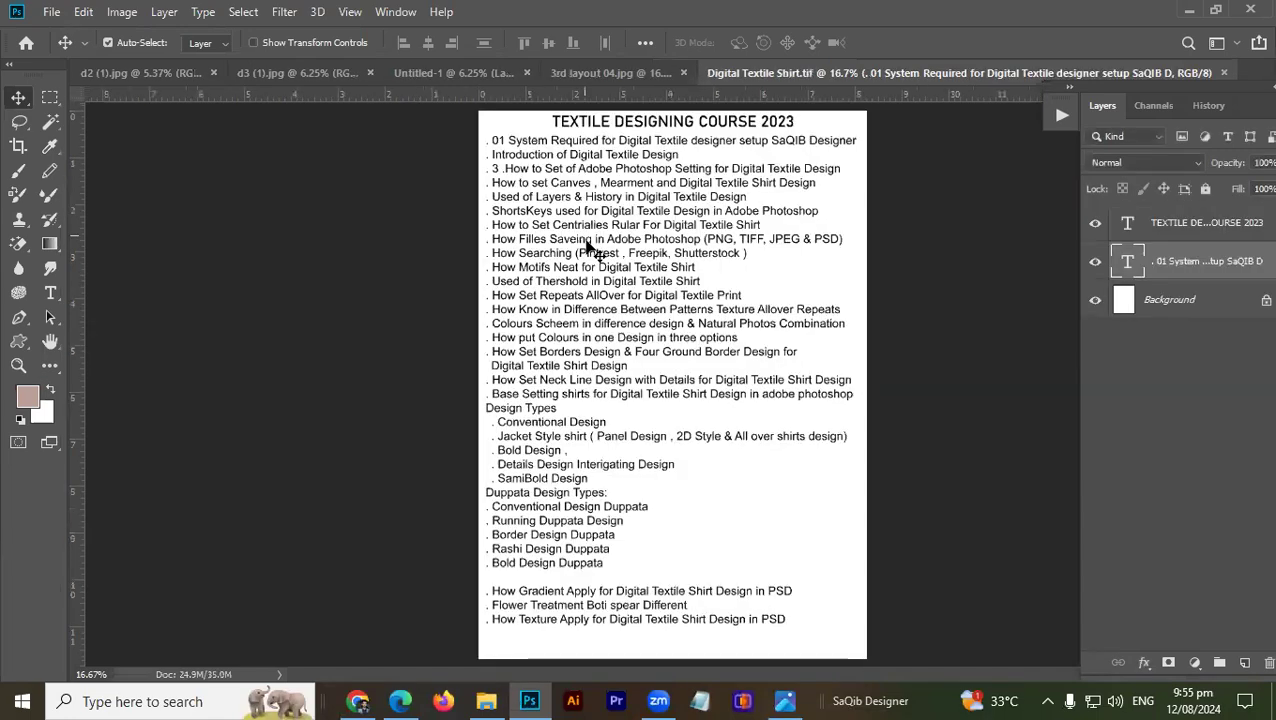
# Step: Close Digital Textile Shirt.tif and 3rd layout 04.jpg in Photoshop
pyautogui.click(592, 248)
pyautogui.hotkey('ctrl', 'w')
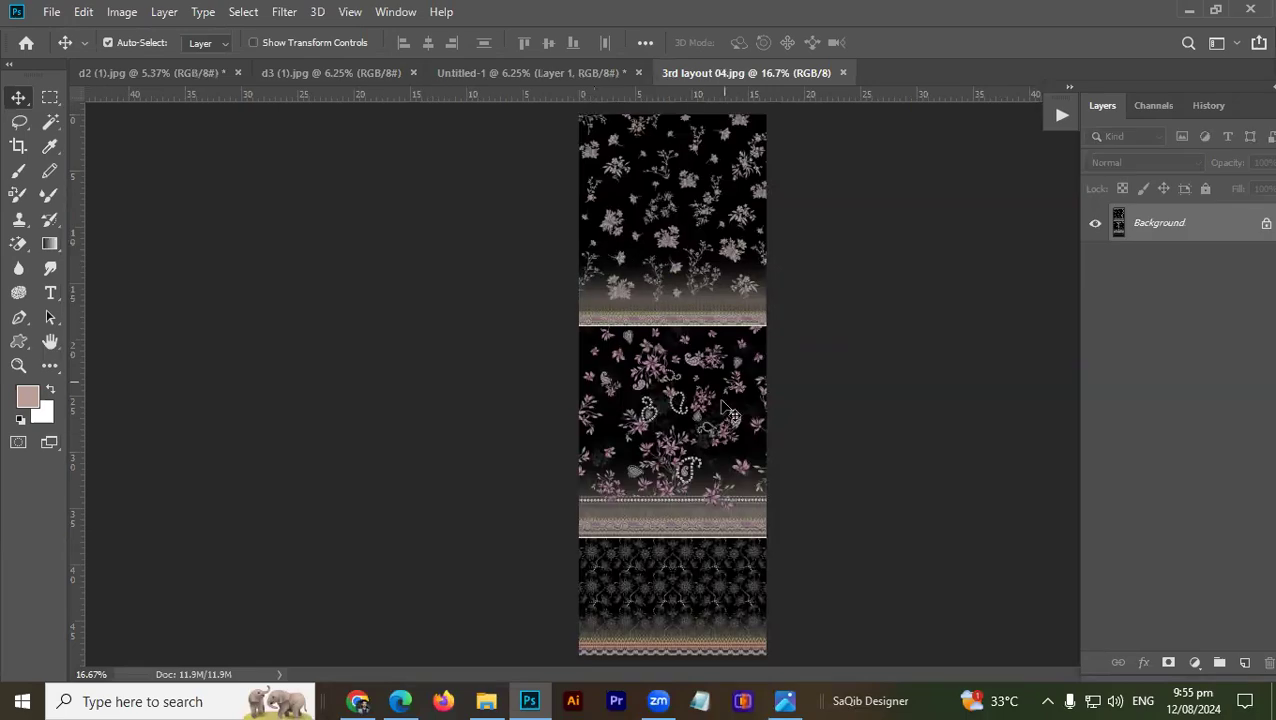
pyautogui.scroll(5, 733, 423)
pyautogui.scroll(-3, 650, 400)
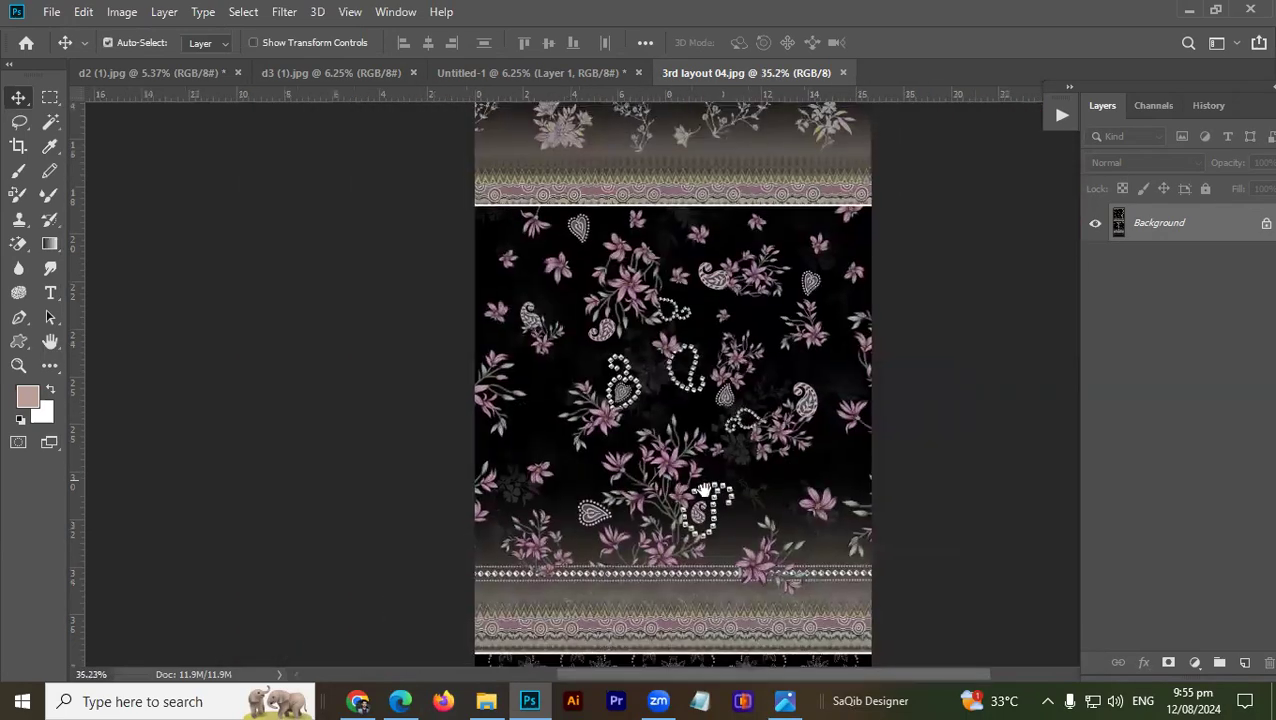
pyautogui.moveTo(650, 400)
pyautogui.mouseDown()
pyautogui.moveTo(598, 318)
pyautogui.moveTo(610, 432)
pyautogui.mouseUp()
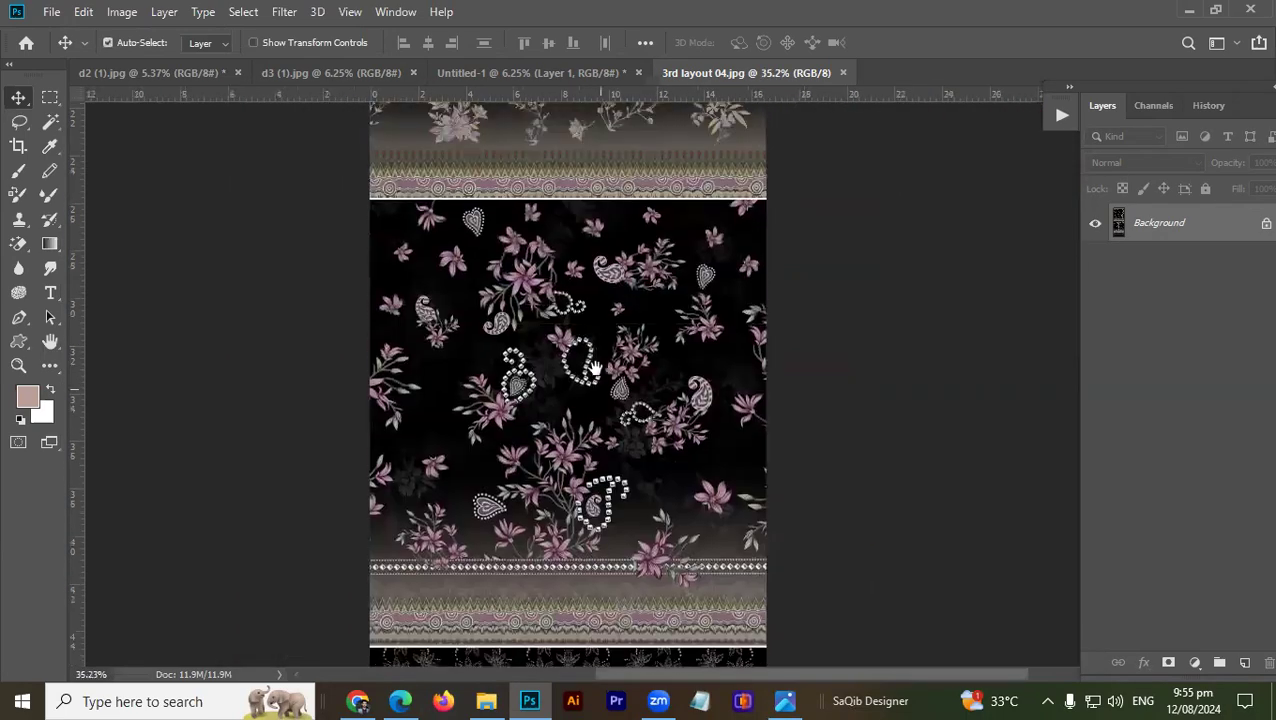
pyautogui.press('ctrl')
pyautogui.hotkey('ctrl', 'w')
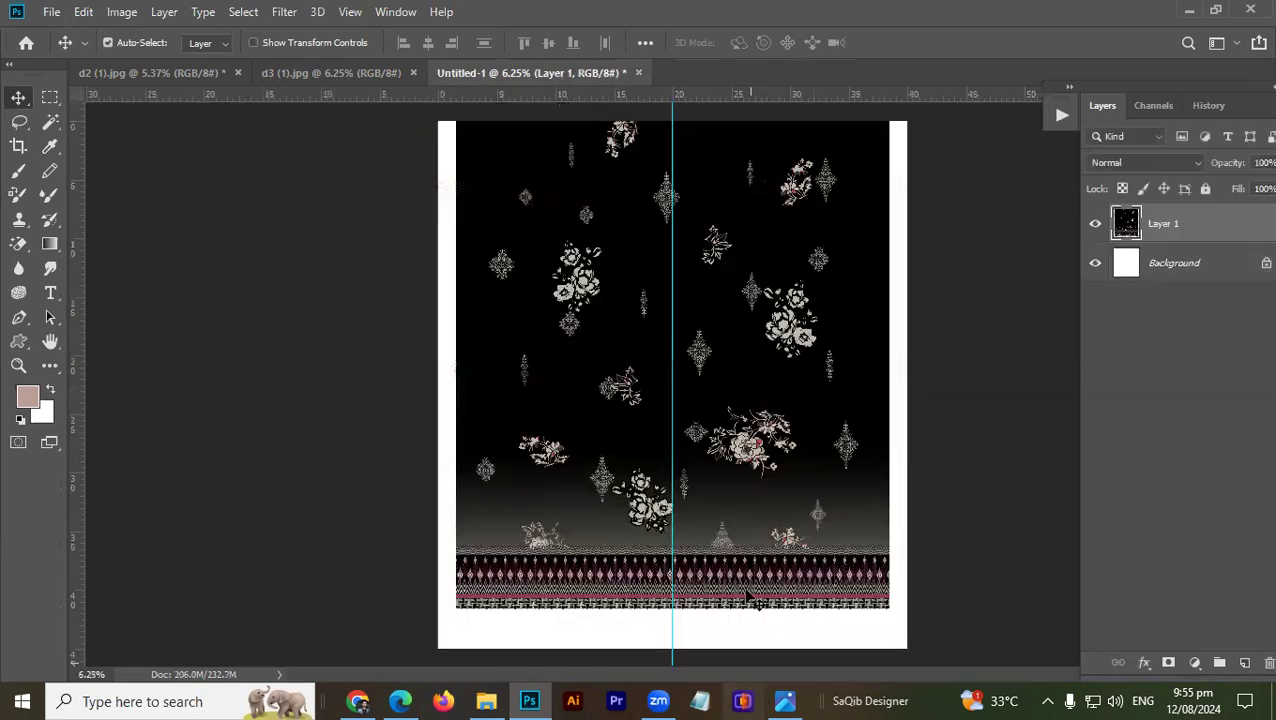
# Step: View 3rd layout 02 and the next layout, panning over floral panels and border bands
pyautogui.click(785, 700)
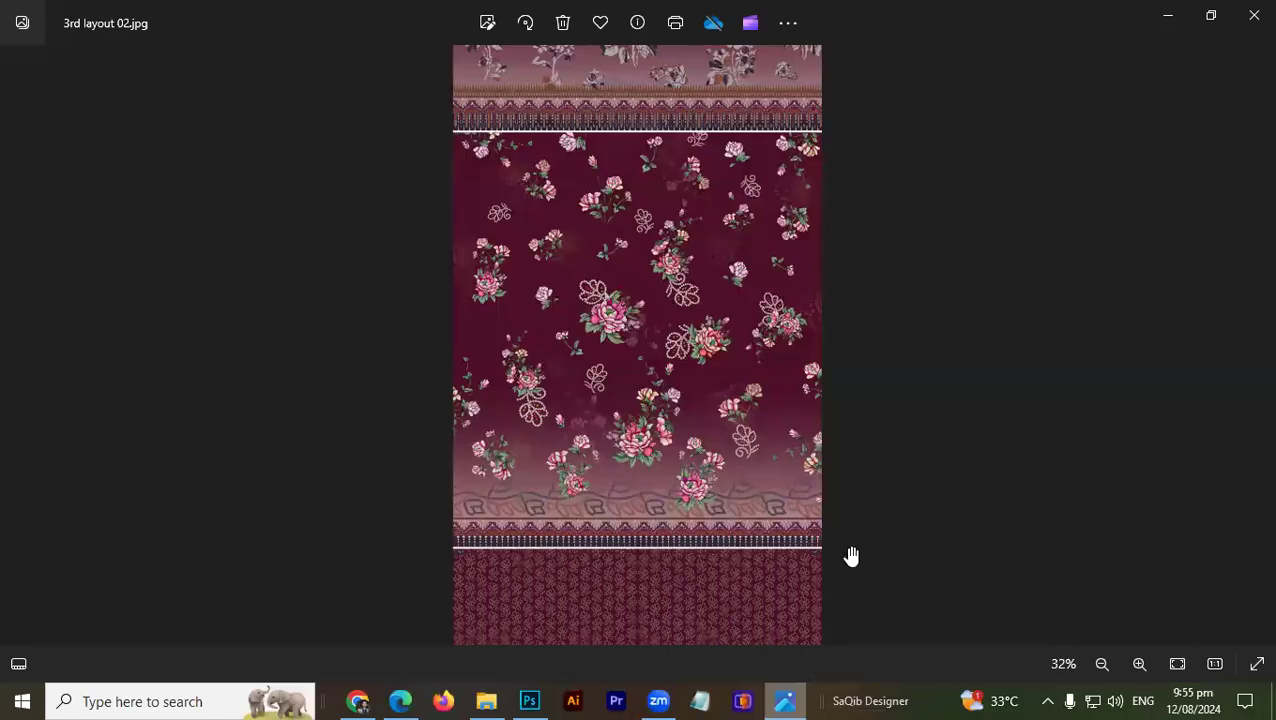
pyautogui.scroll(-3, 836, 314)
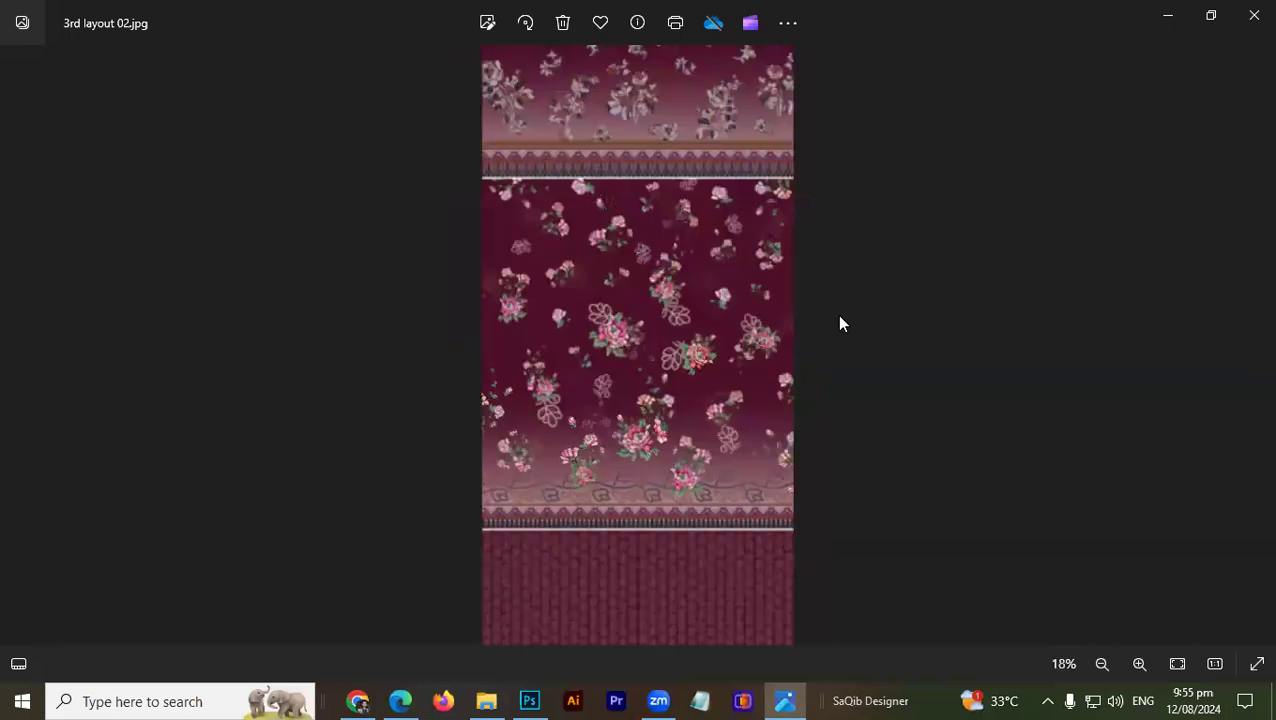
pyautogui.scroll(2, 644, 258)
pyautogui.scroll(-2, 644, 258)
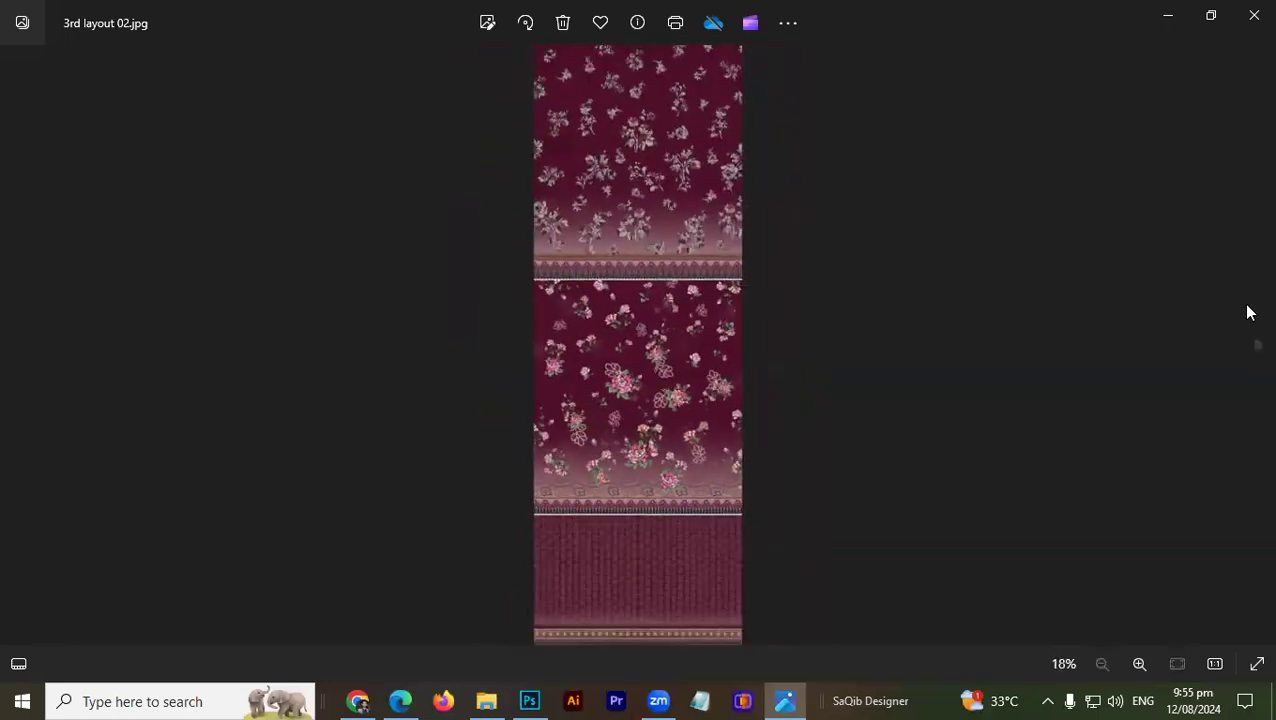
pyautogui.click(1257, 342)
pyautogui.scroll(1, 706, 316)
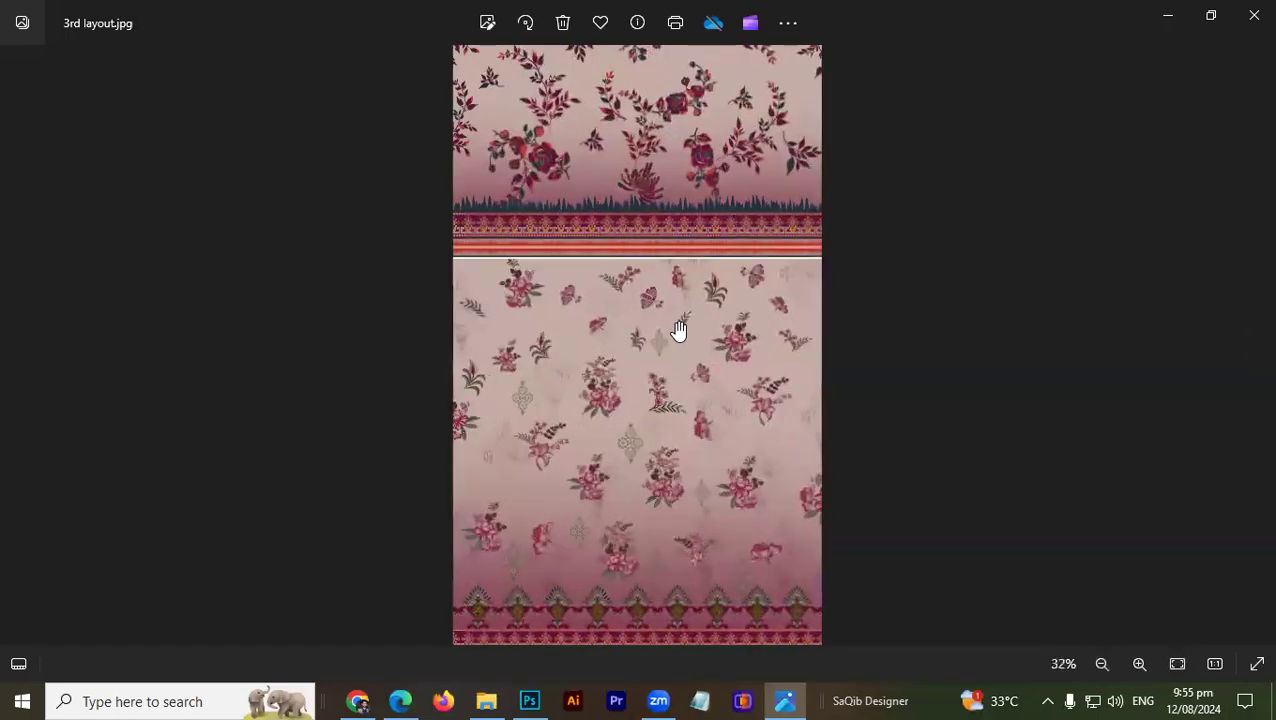
pyautogui.scroll(3, 680, 300)
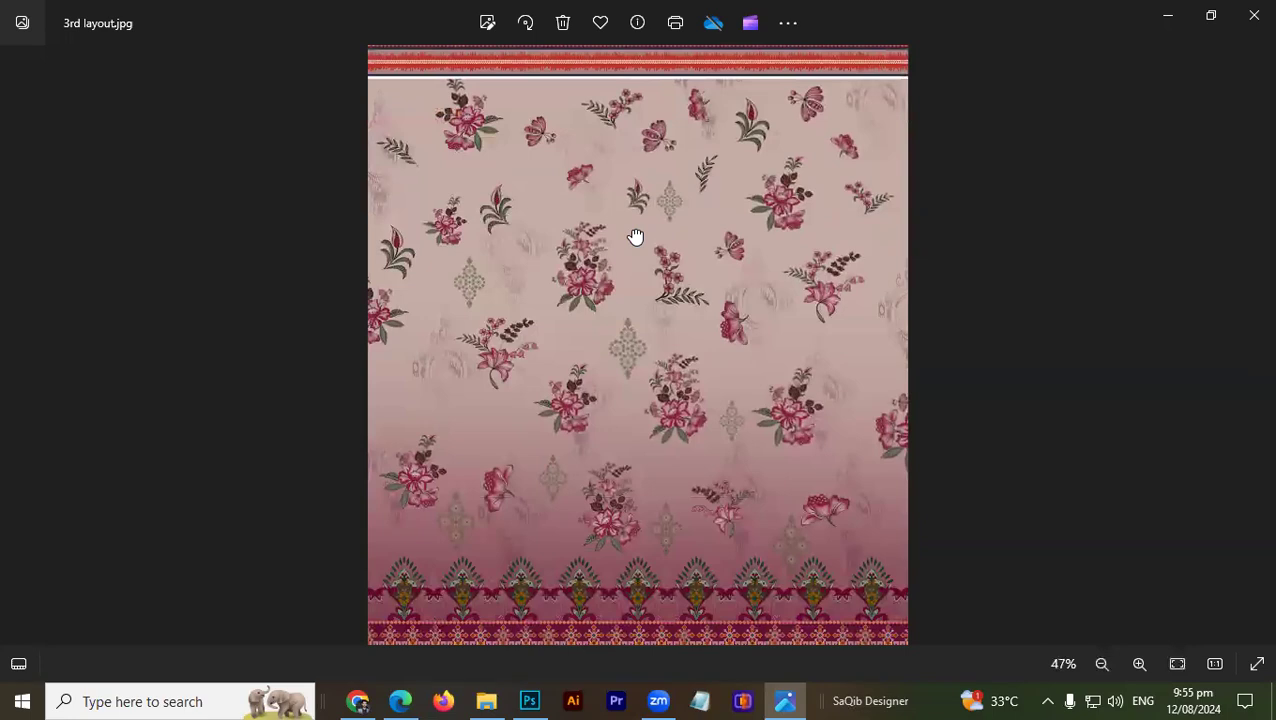
pyautogui.moveTo(636, 237); pyautogui.dragTo(632, 187)
pyautogui.moveTo(637, 305); pyautogui.dragTo(620, 320)
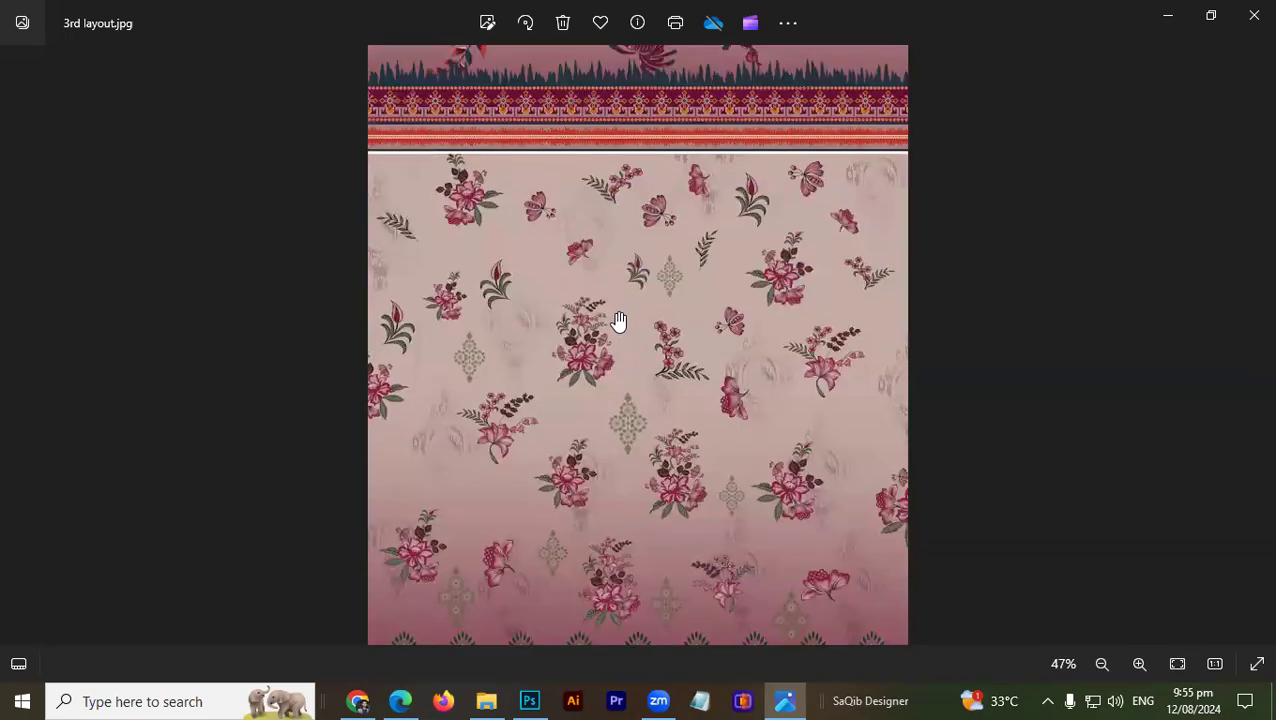
pyautogui.scroll(2, 620, 320)
pyautogui.scroll(2, 620, 320)
pyautogui.scroll(-4, 620, 320)
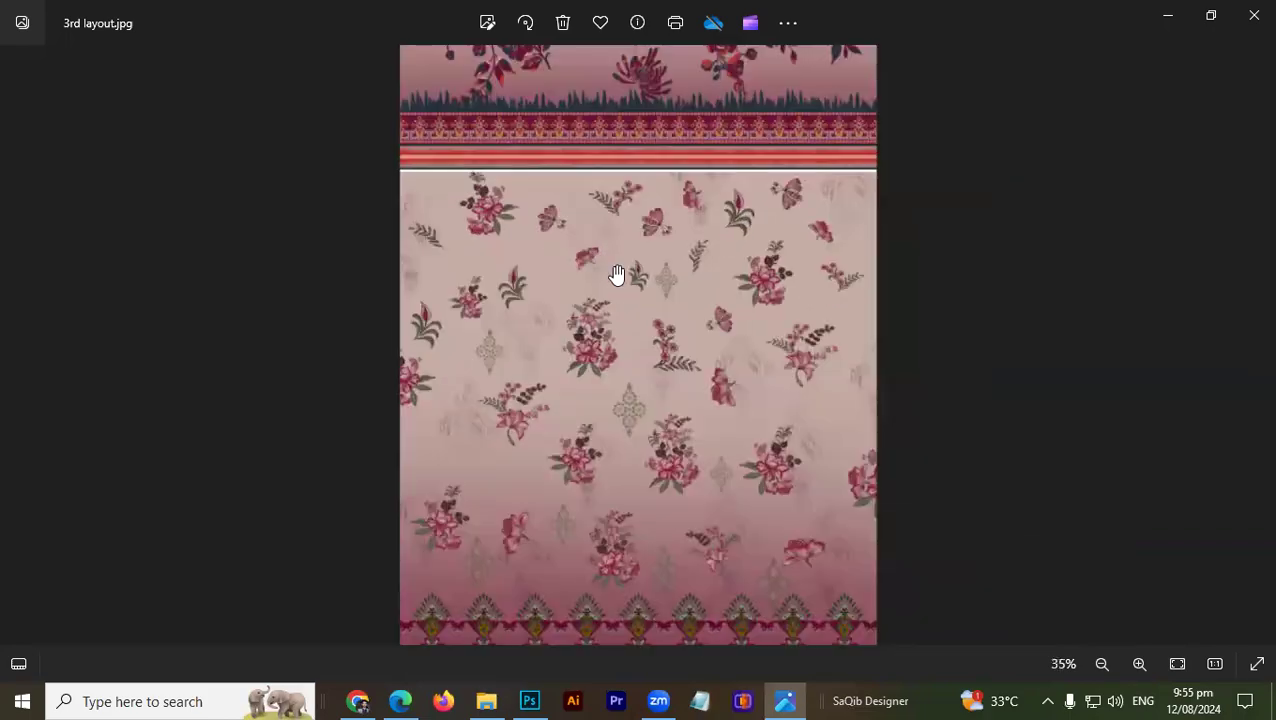
pyautogui.scroll(-2, 612, 505)
pyautogui.scroll(3, 615, 498)
pyautogui.scroll(2, 618, 264)
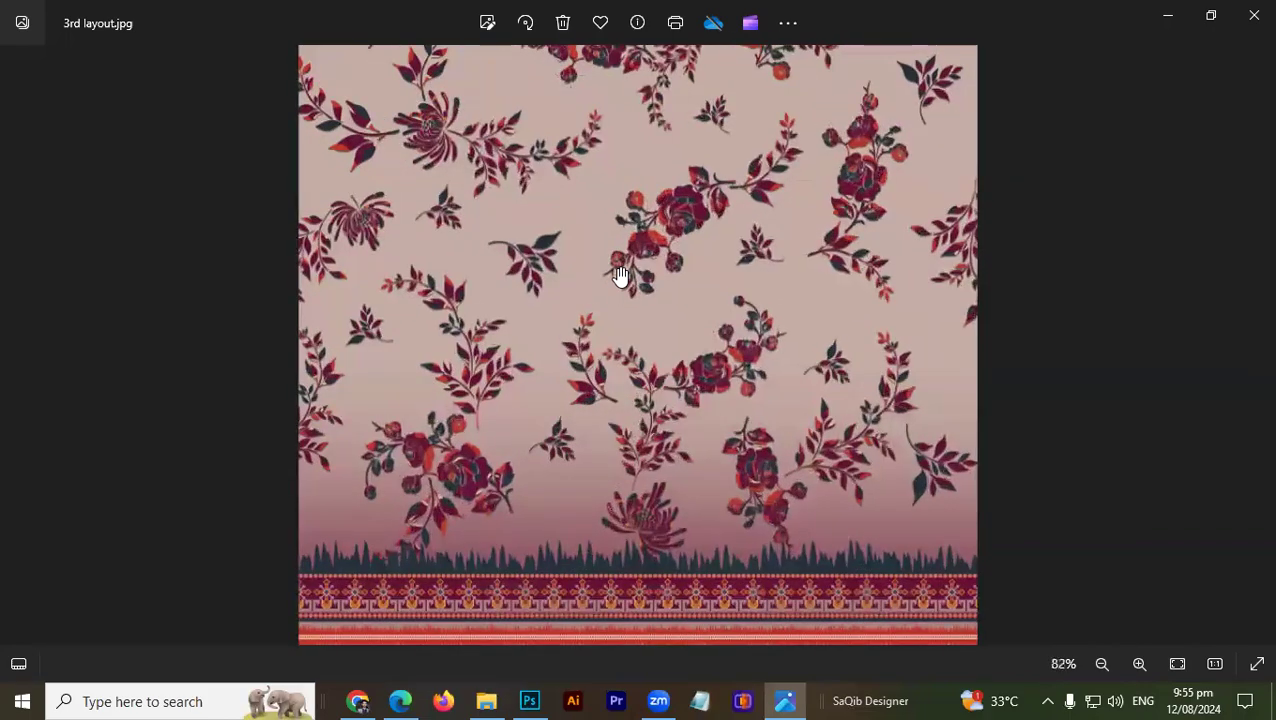
pyautogui.scroll(2, 618, 264)
pyautogui.scroll(1, 618, 270)
pyautogui.scroll(-2, 620, 277)
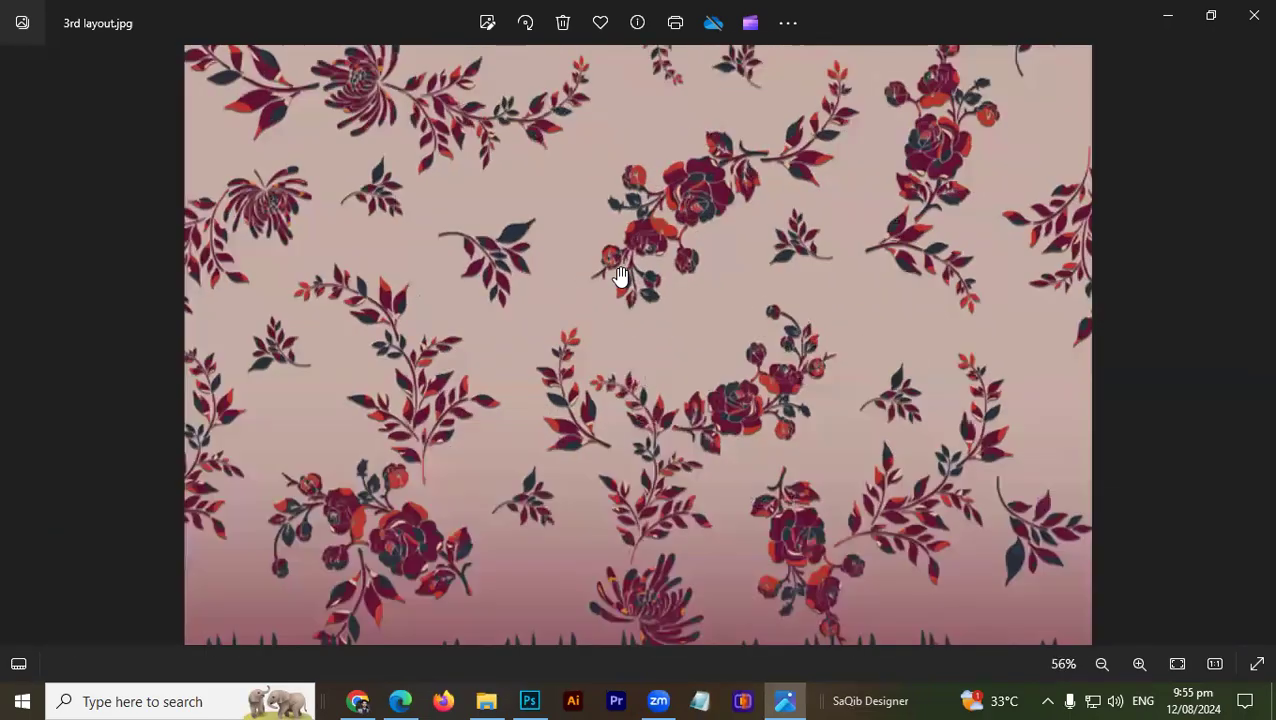
pyautogui.scroll(-1, 620, 277)
pyautogui.scroll(-1, 615, 290)
pyautogui.scroll(-1, 606, 320)
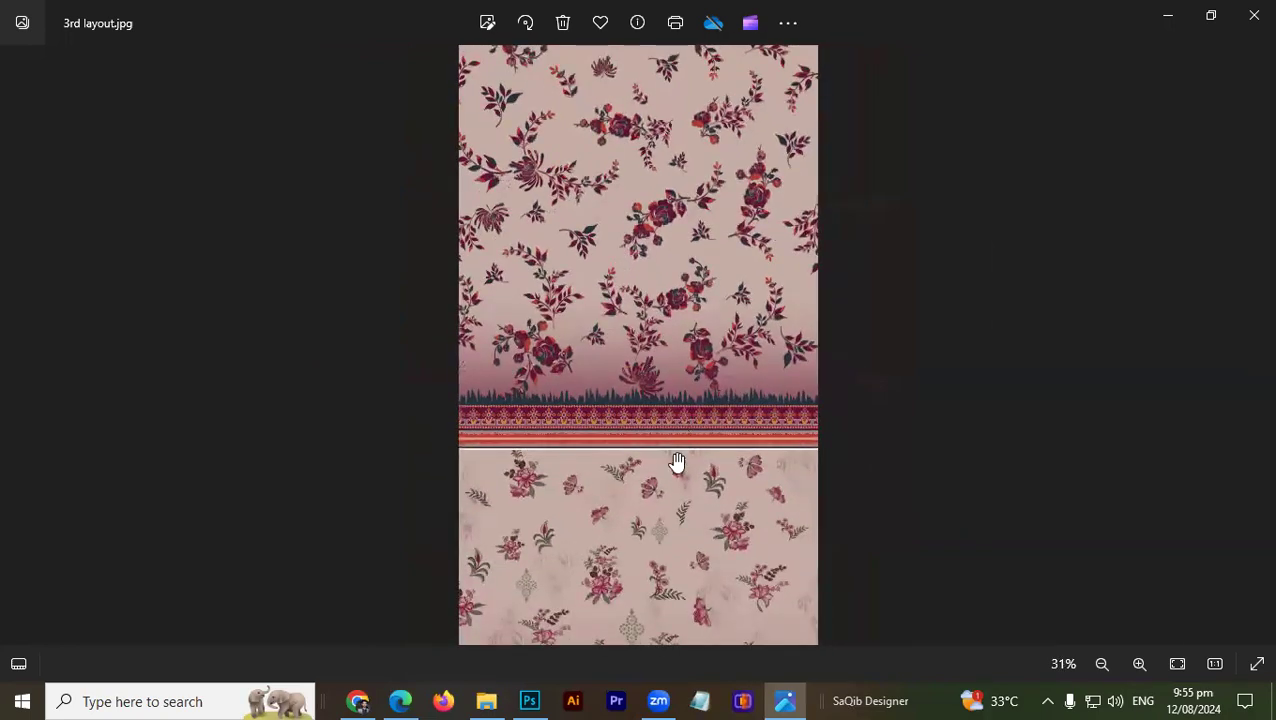
pyautogui.moveTo(680, 462); pyautogui.dragTo(680, 190)
pyautogui.scroll(2, 625, 327)
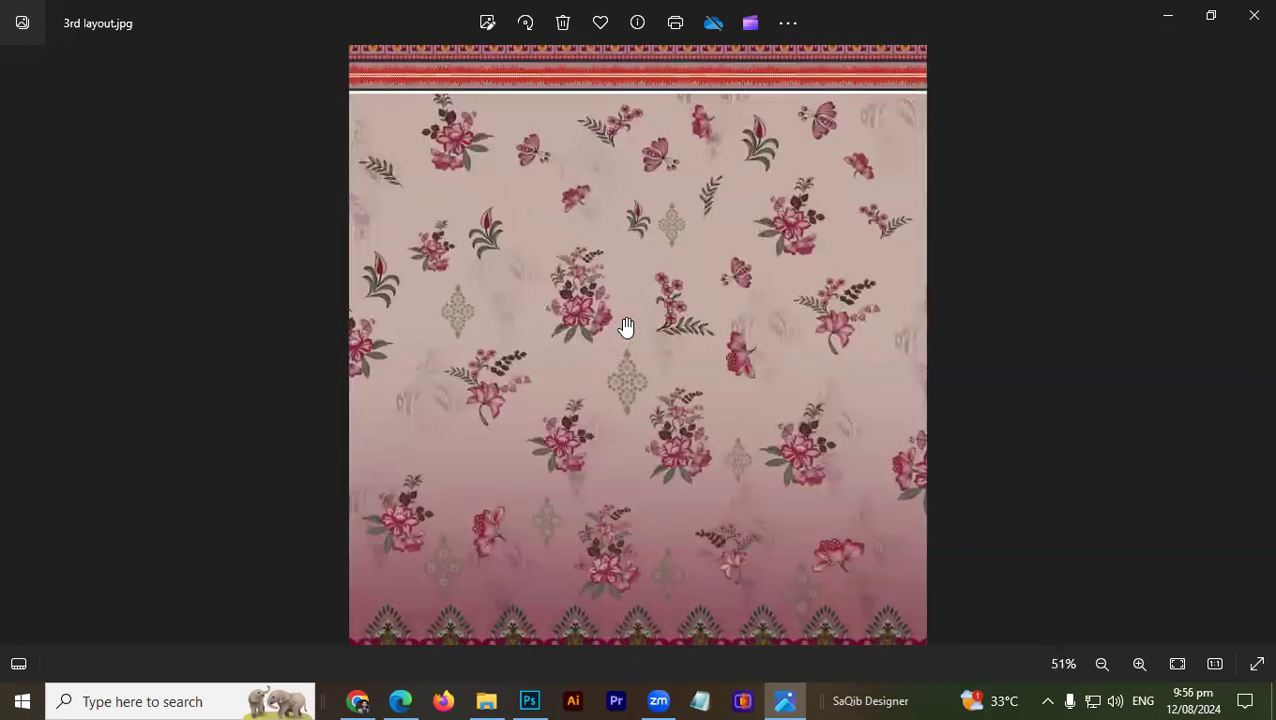
pyautogui.scroll(-2, 625, 327)
pyautogui.scroll(-1, 625, 327)
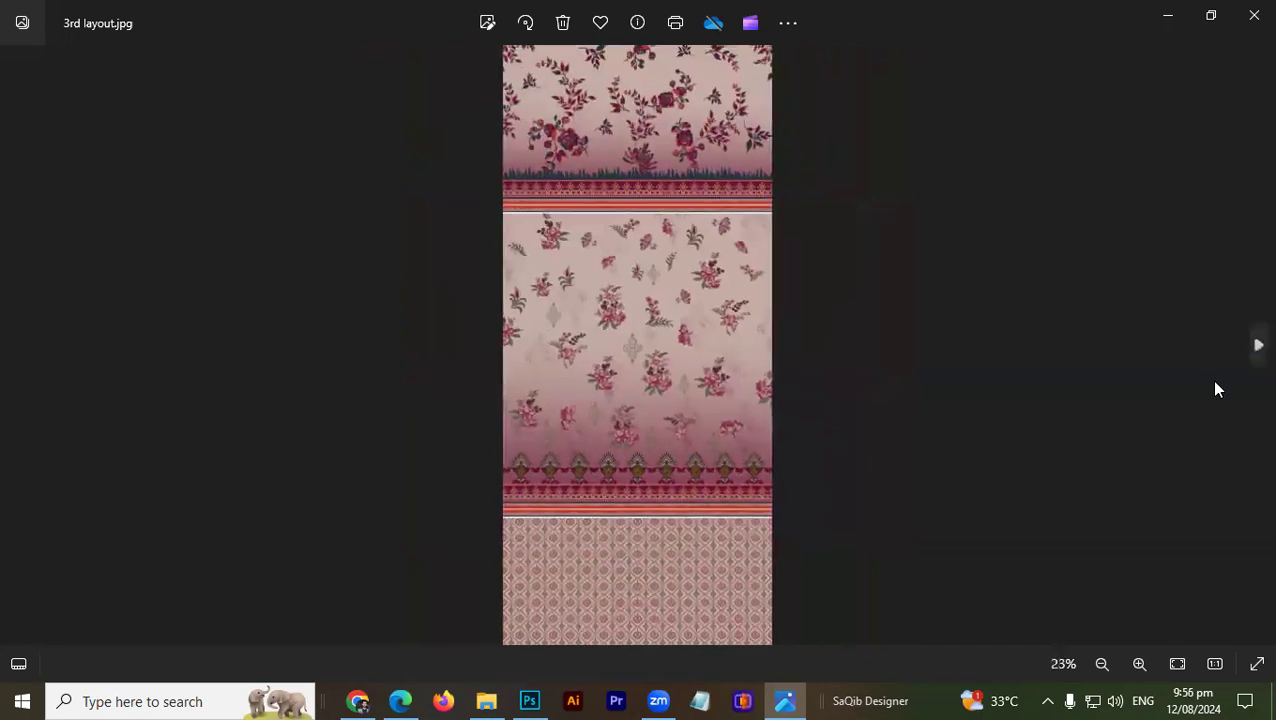
# Step: Step through the remaining layout images, then close Photos
pyautogui.click(1256, 346)
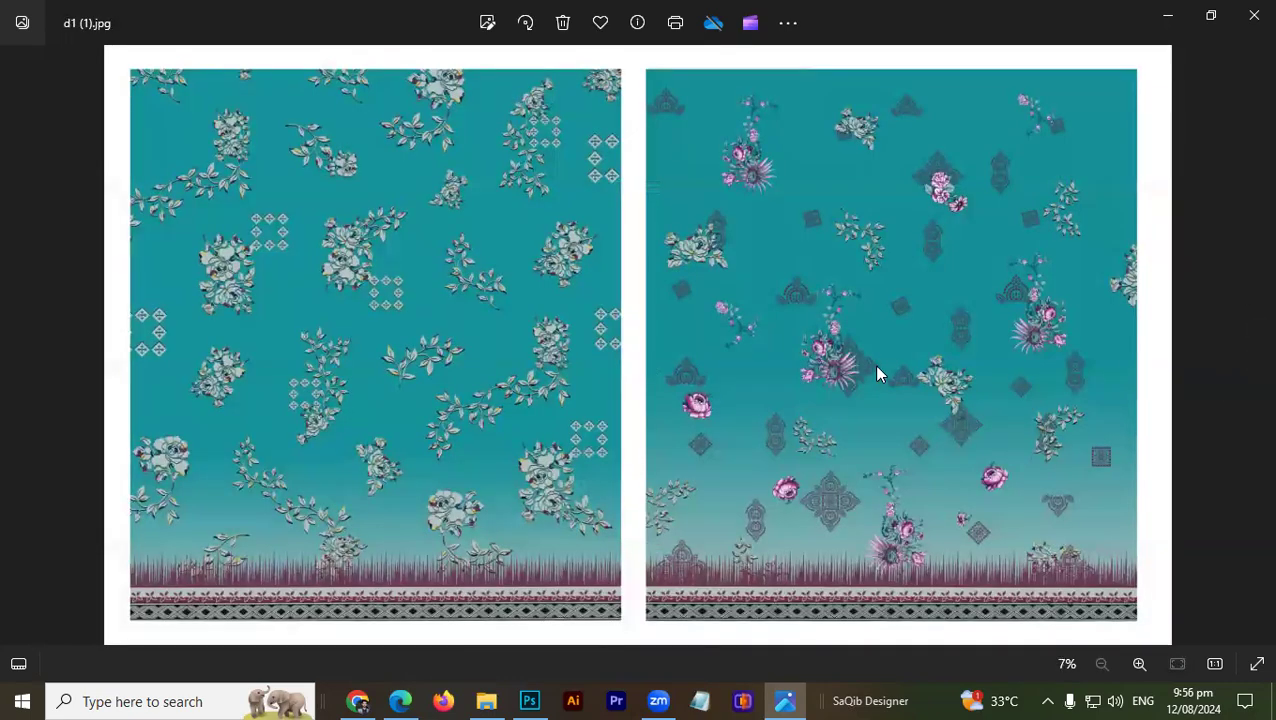
pyautogui.press('Right')
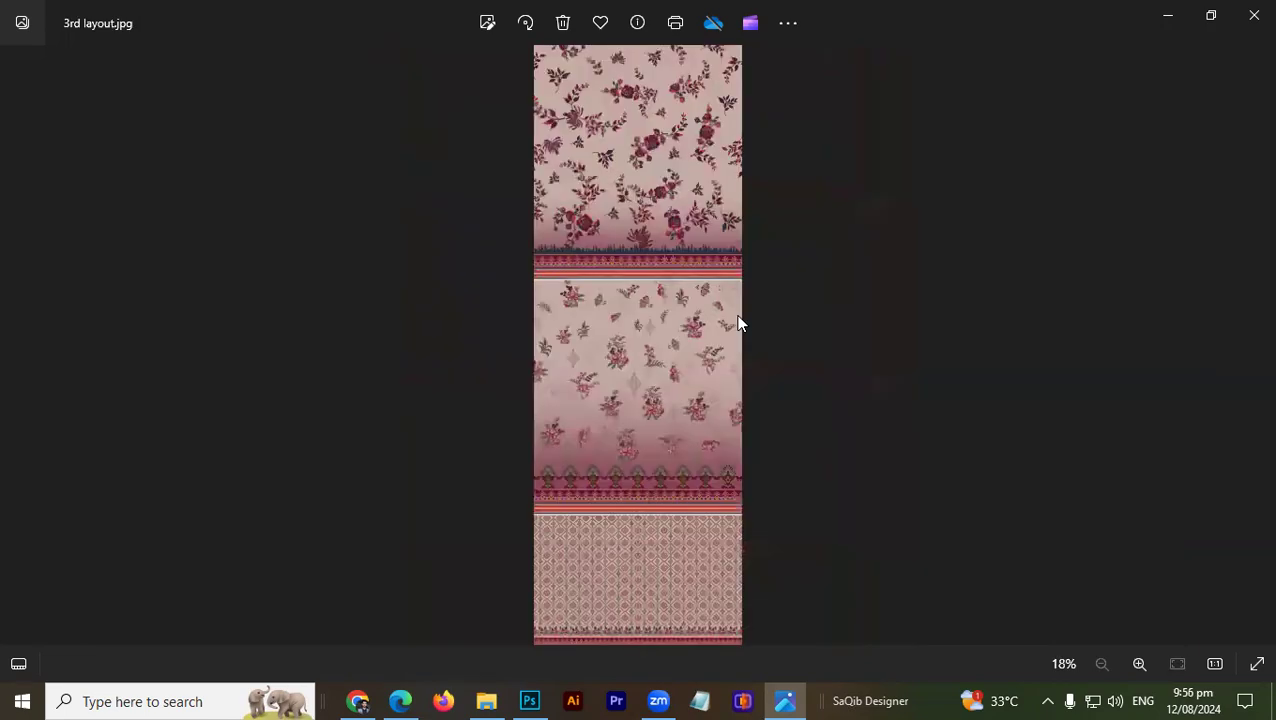
pyautogui.press('Right')
pyautogui.press('Right')
pyautogui.press('Right')
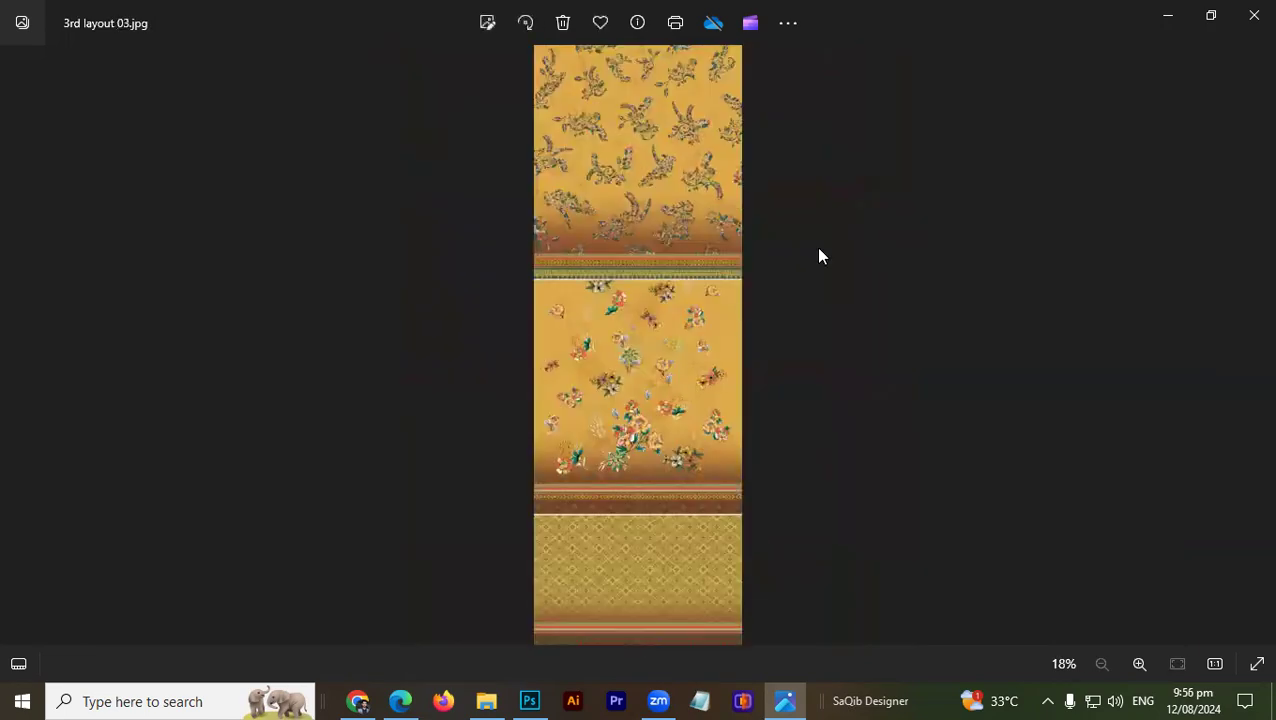
pyautogui.click(1254, 15)
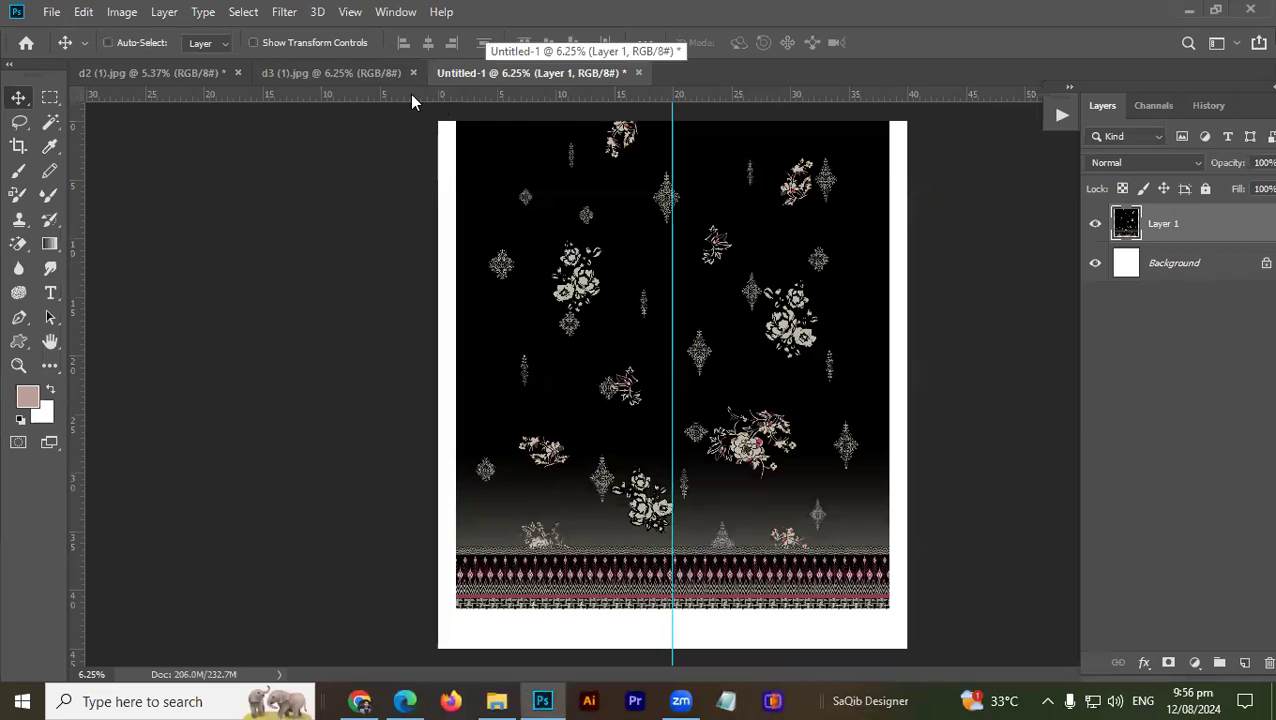
# Step: Close untitled, d3 and d2 without saving, then open 1front.psd from recent files
pyautogui.hotkey('ctrl', 'w')
pyautogui.click(658, 273)
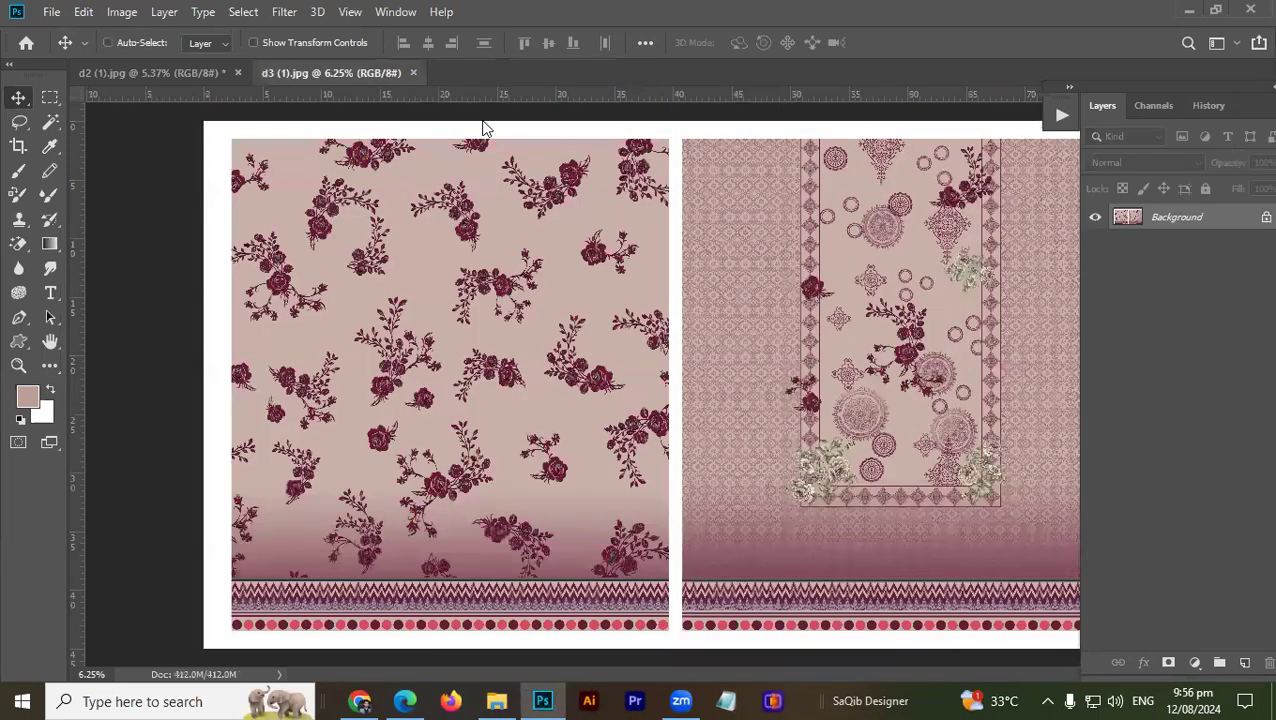
pyautogui.hotkey('ctrl', 'w')
pyautogui.hotkey('ctrl', 'w')
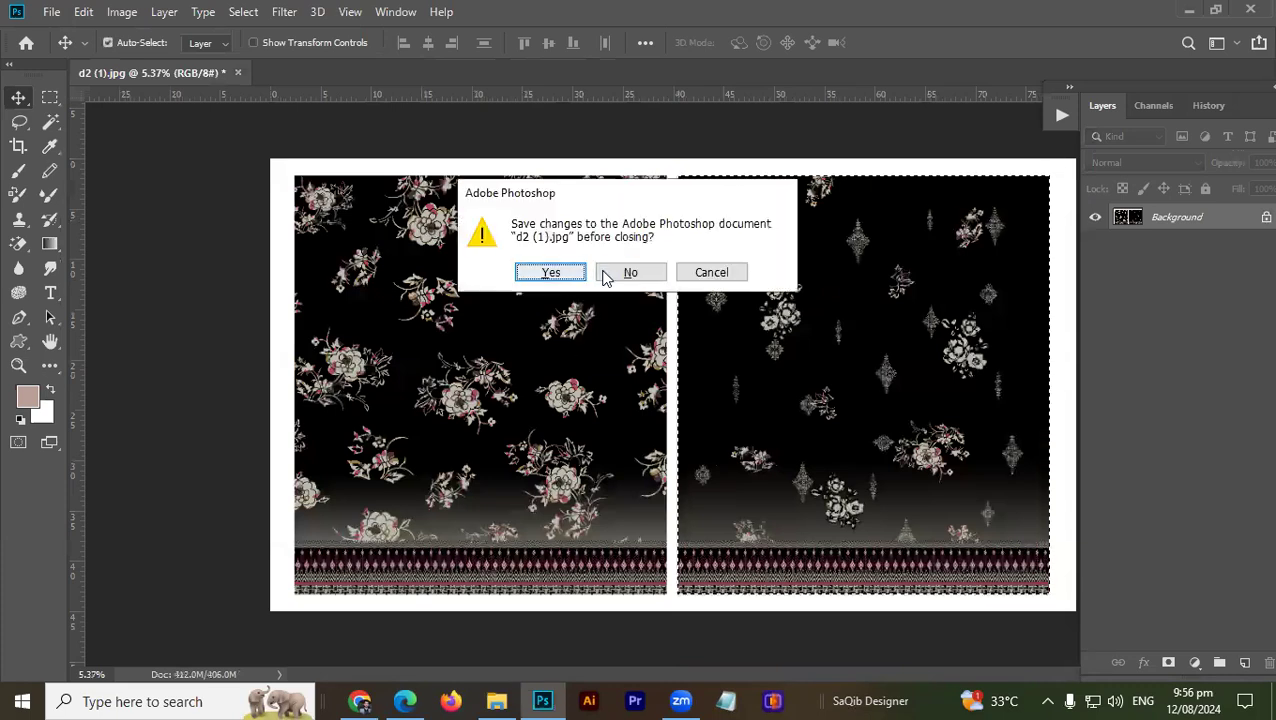
pyautogui.click(630, 272)
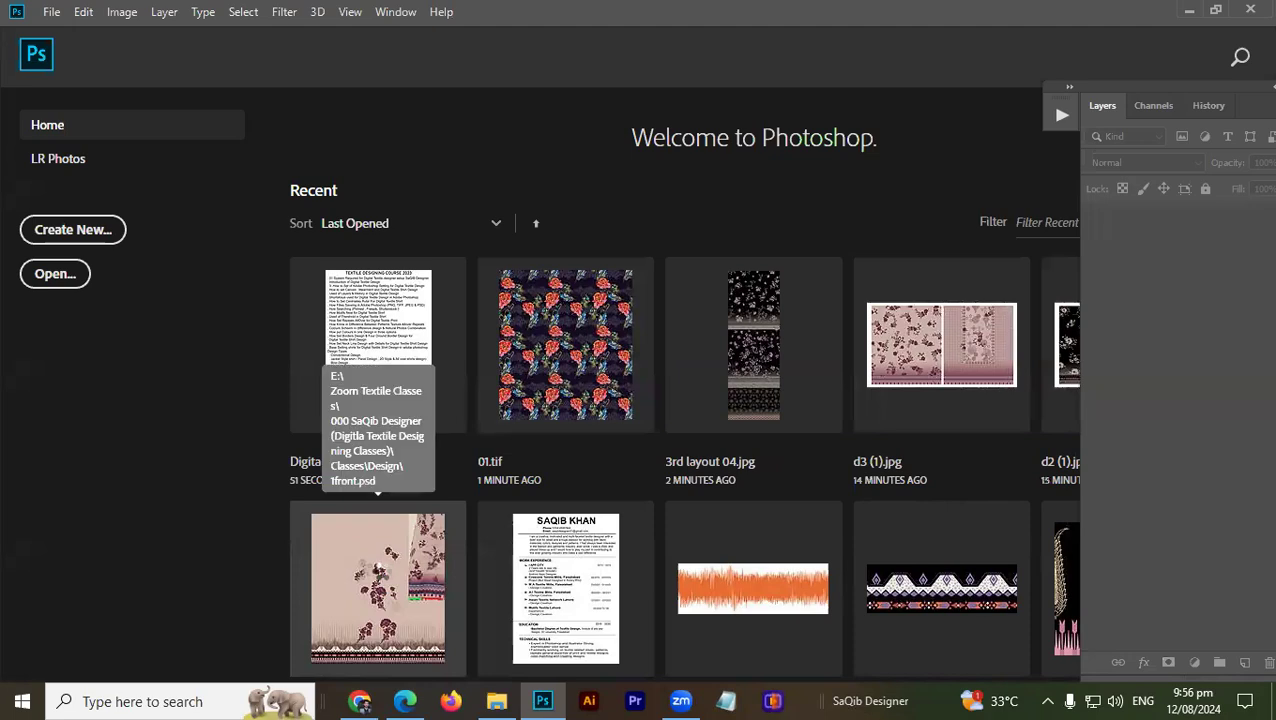
pyautogui.click(390, 567)
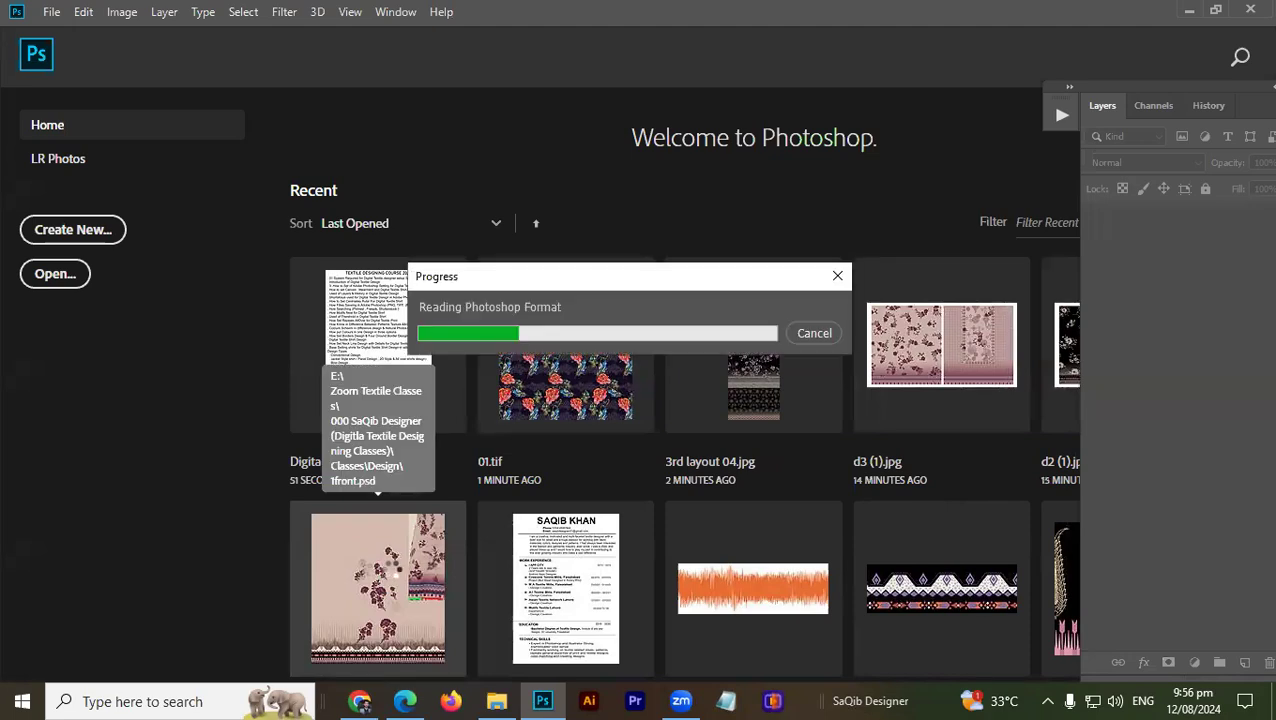